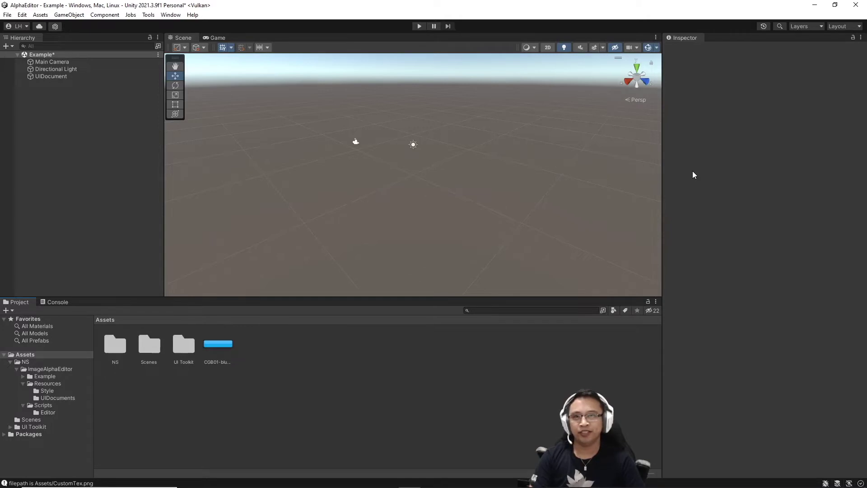
Step: Hold Alt to put the Scene view of the Example scene into navigation mode
key(alt)
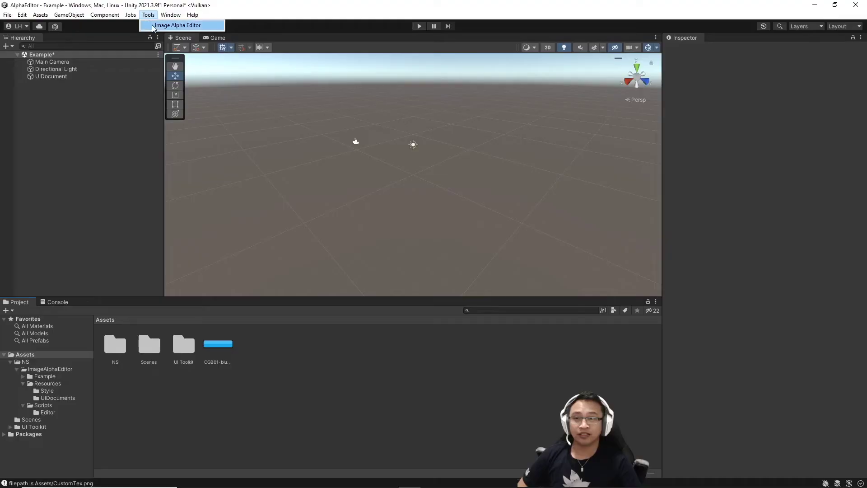
Step: Open Tools > Image Alpha Editor, generate a 100×100 texture and adjust its Alpha slider
click(152, 26)
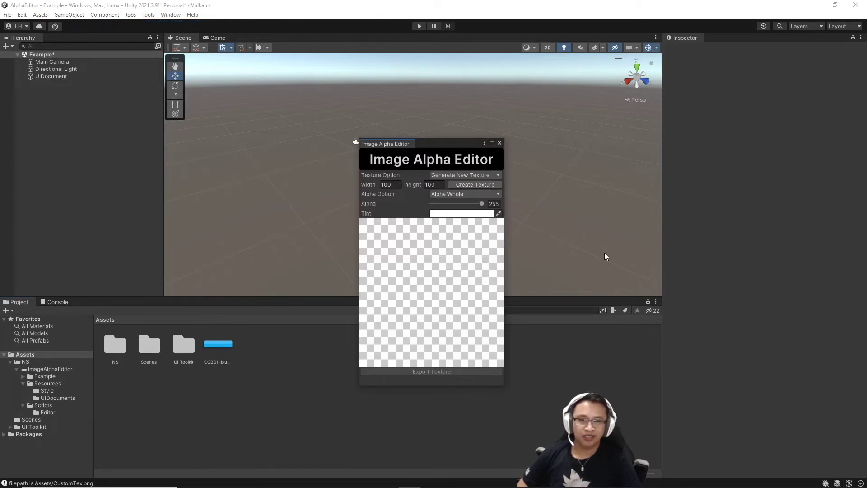
click(493, 184)
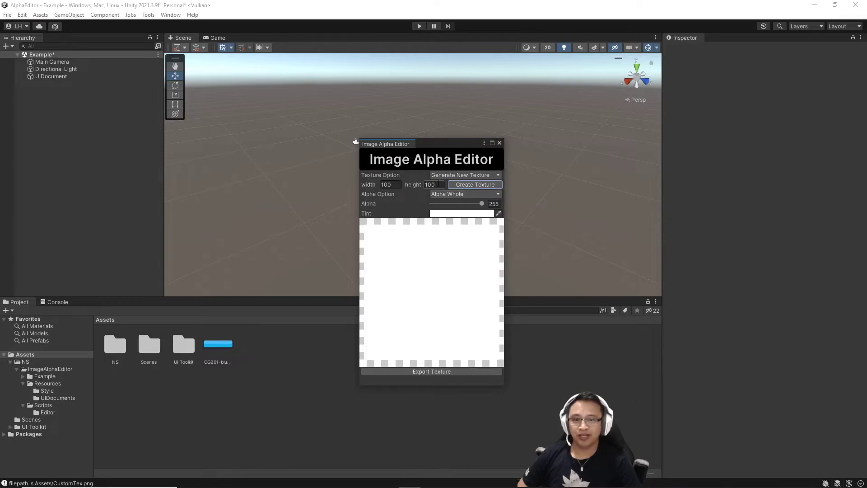
mouse_move(481, 203)
mouse_down()
mouse_move(435, 203)
mouse_move(485, 203)
mouse_up()
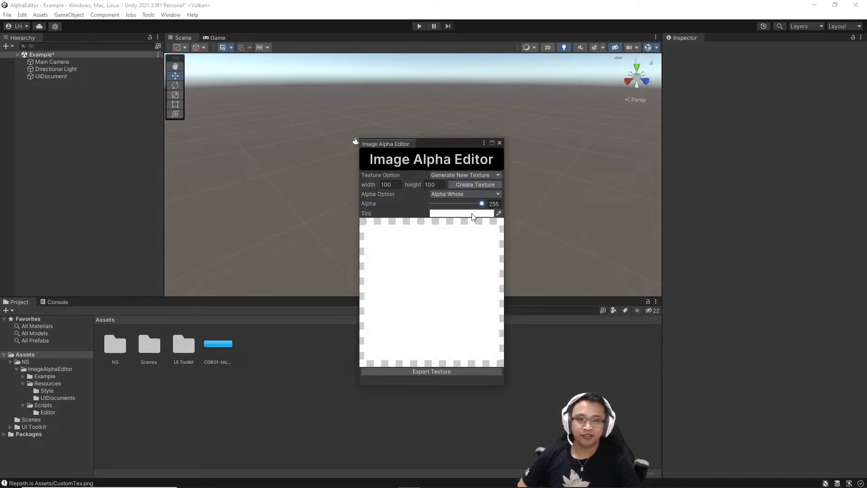
Step: Tint the generated texture dark red (B51919)
click(475, 213)
click(533, 280)
mouse_move(532, 278)
mouse_down()
mouse_move(502, 286)
mouse_move(526, 286)
mouse_move(531, 263)
mouse_move(520, 261)
mouse_move(544, 273)
mouse_up()
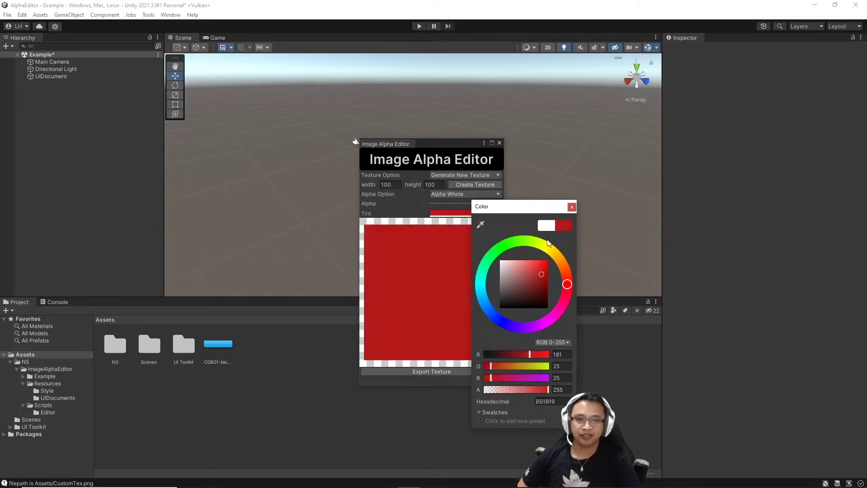
click(571, 207)
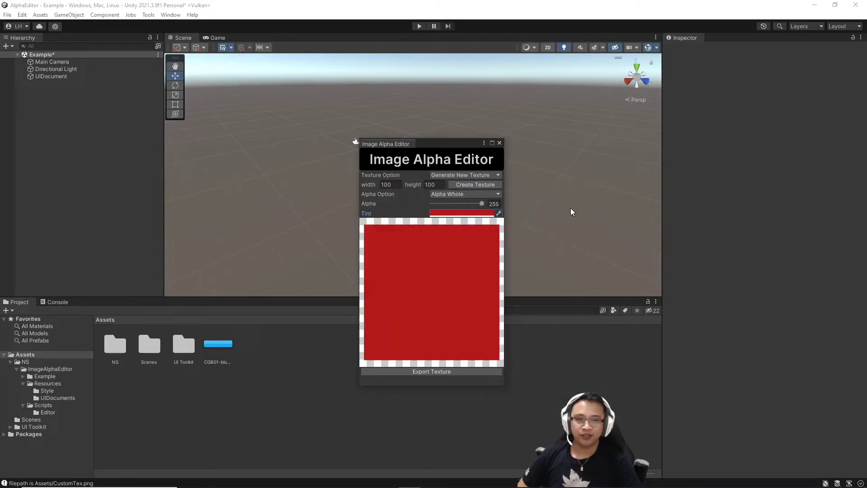
click(456, 195)
click(451, 215)
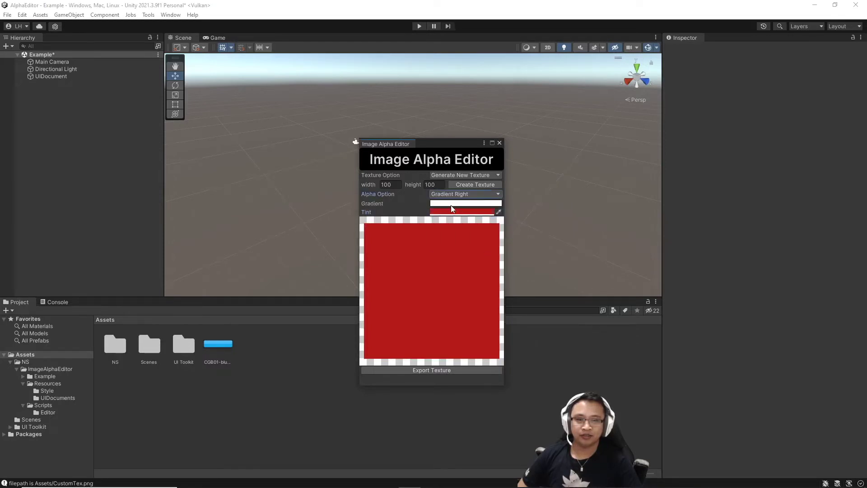
click(451, 204)
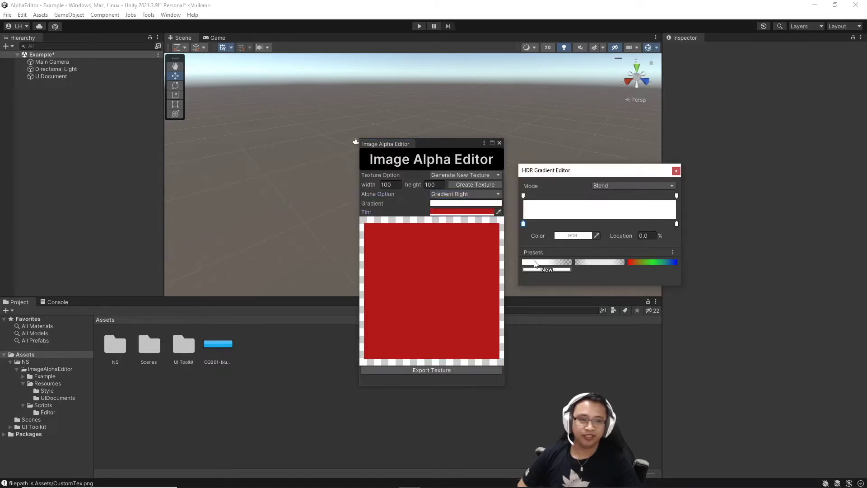
drag(575, 171, 597, 139)
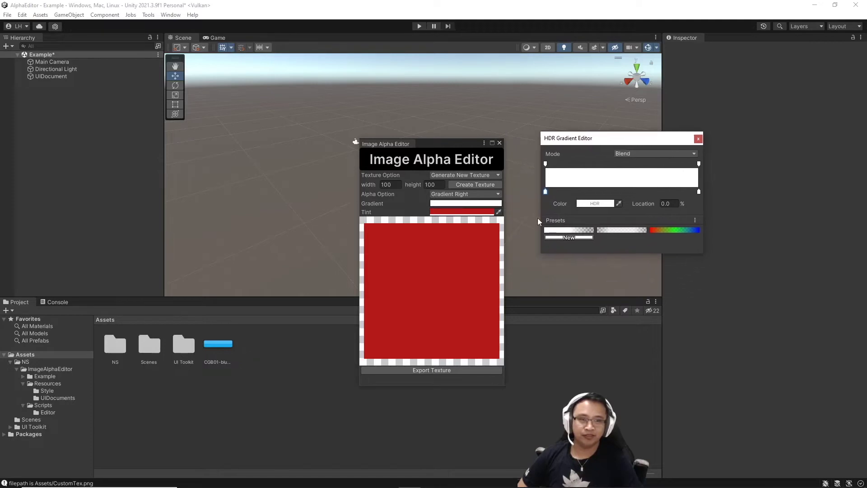
click(558, 234)
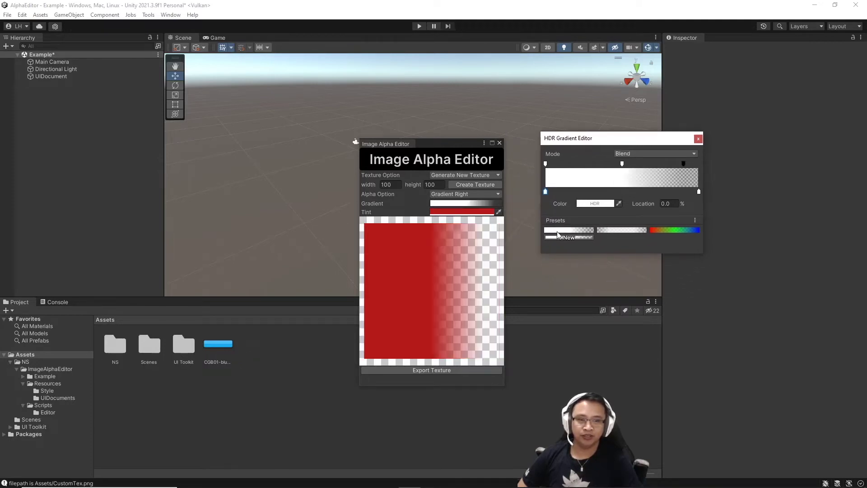
click(698, 138)
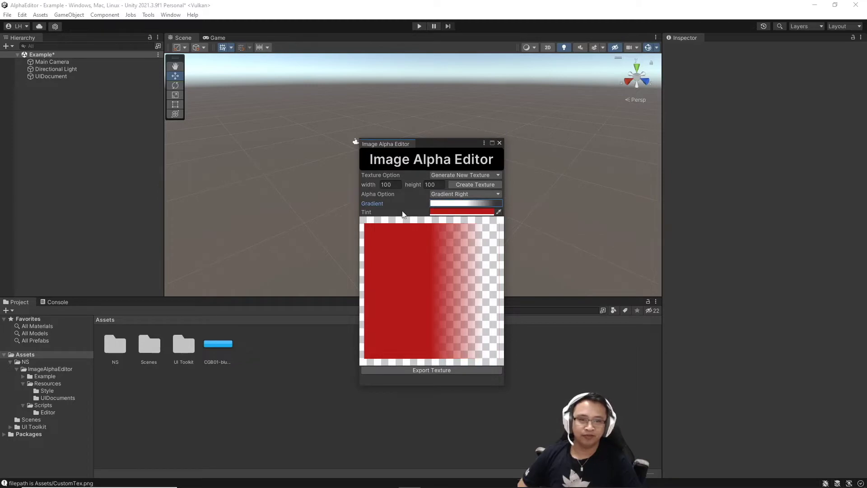
click(451, 194)
click(451, 224)
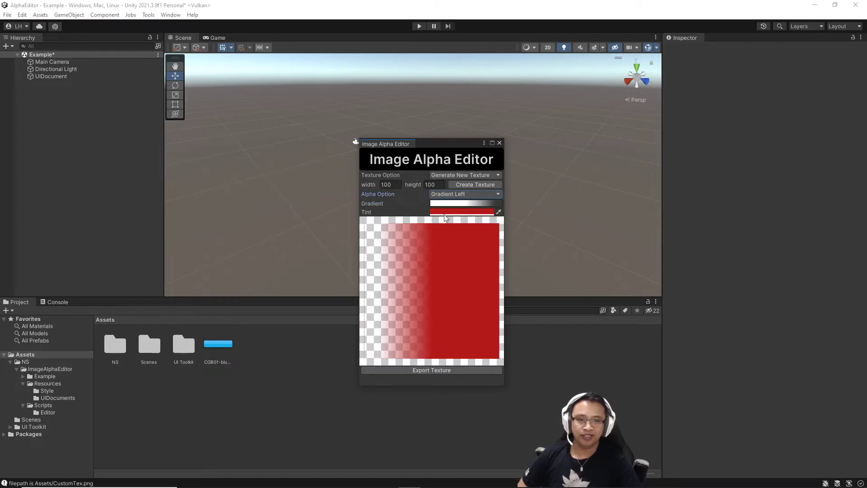
click(478, 191)
click(465, 234)
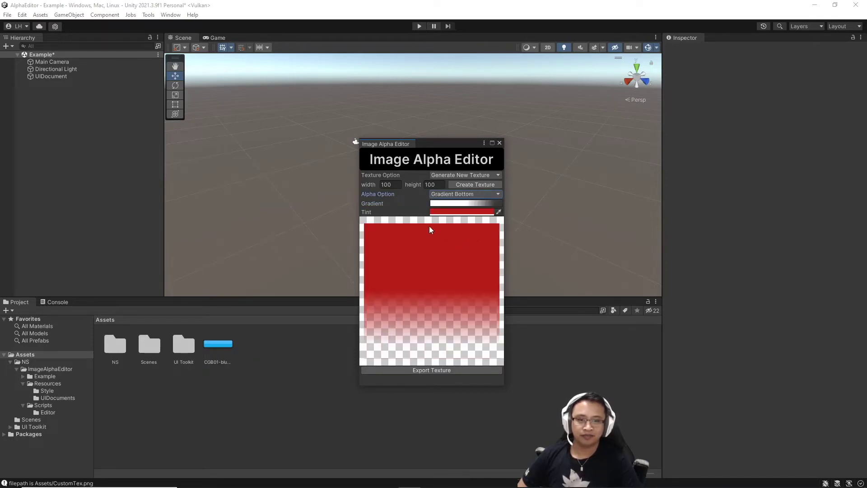
click(464, 194)
click(462, 243)
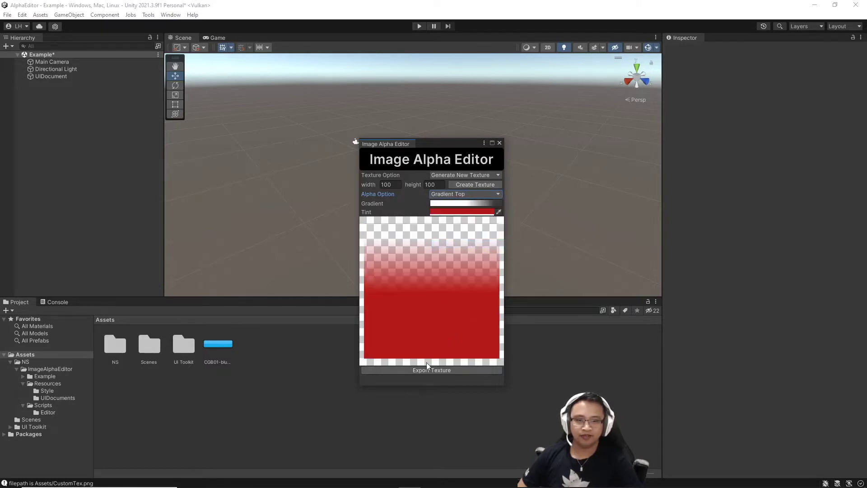
click(459, 194)
click(459, 204)
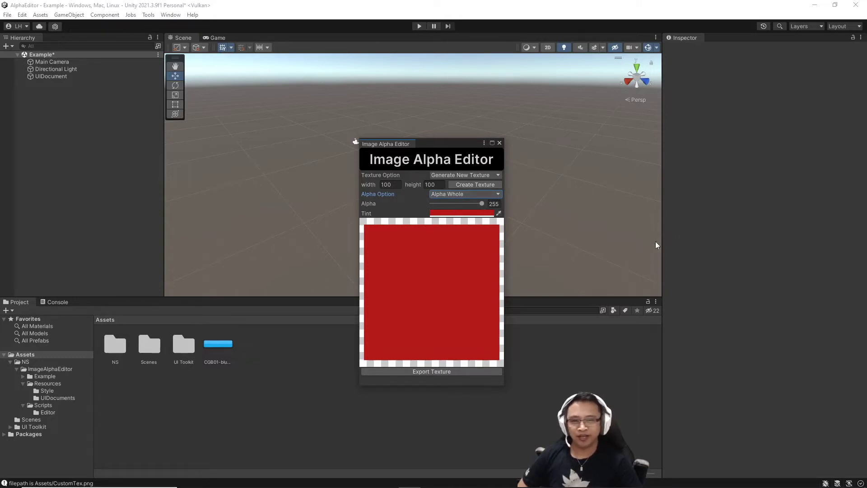
Step: Reset the Tint colour to white
click(458, 212)
drag(500, 267, 487, 256)
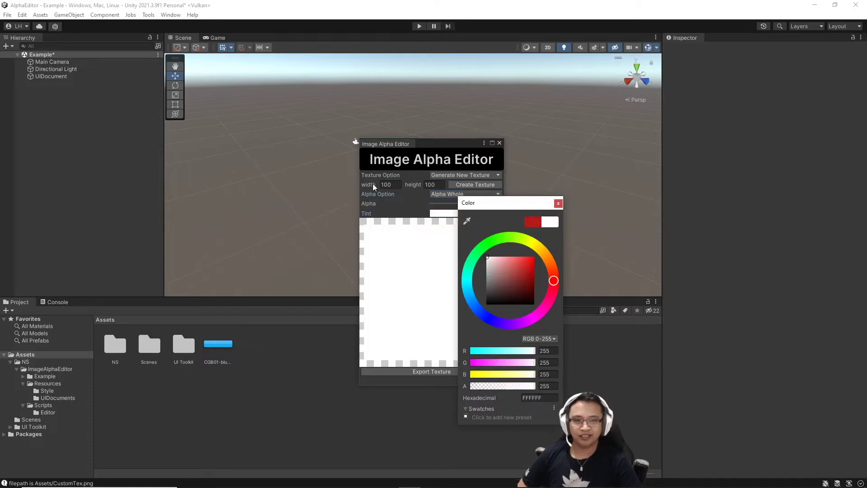
click(558, 204)
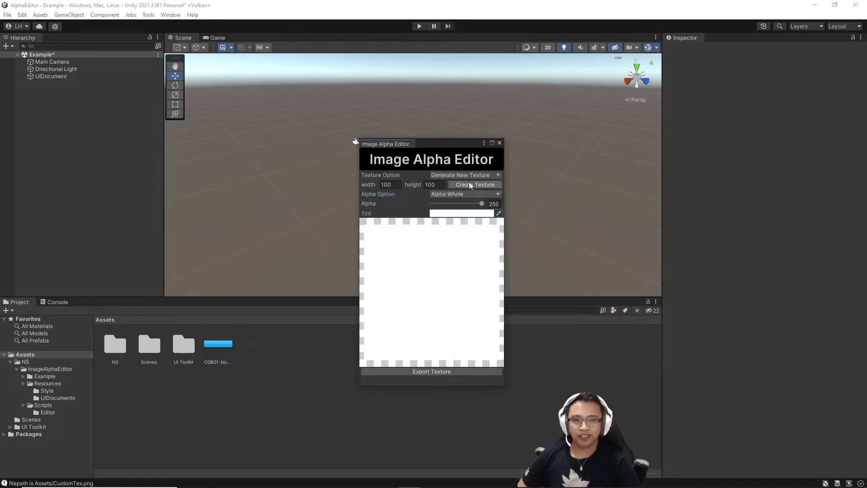
Step: Switch Texture Option to Load Texture and load the blue rounded button sprite CGB01-blue
click(492, 174)
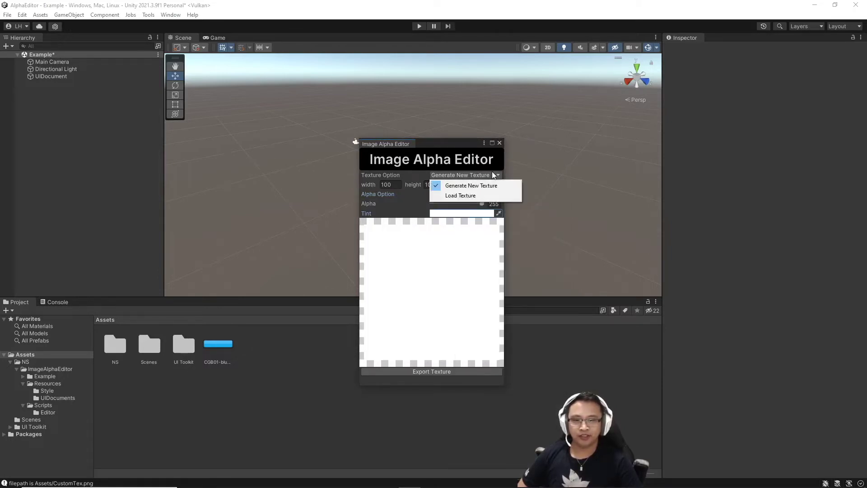
click(458, 196)
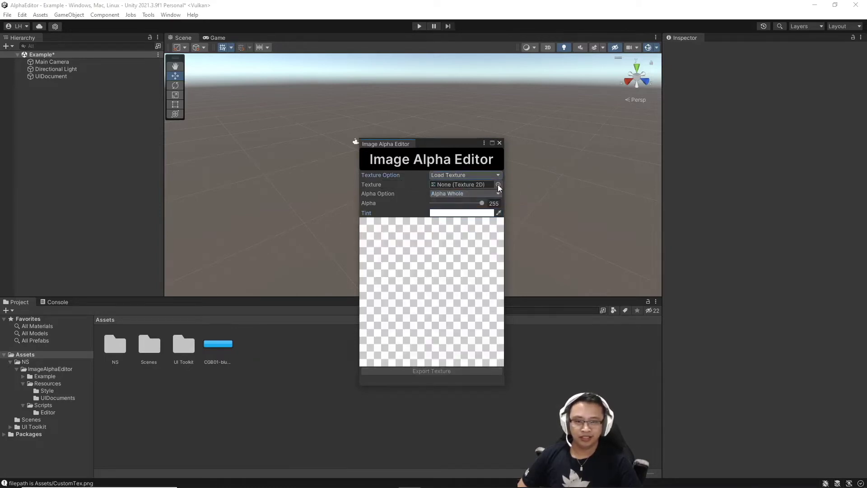
click(498, 184)
double_click(823, 270)
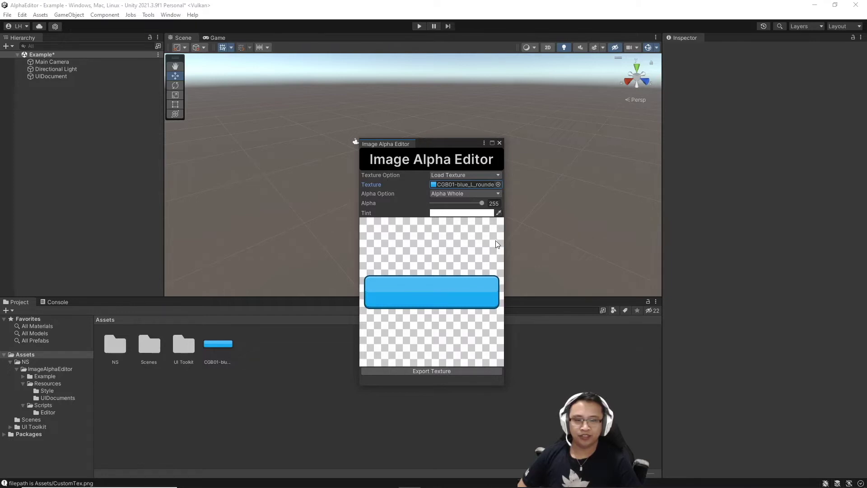
click(454, 193)
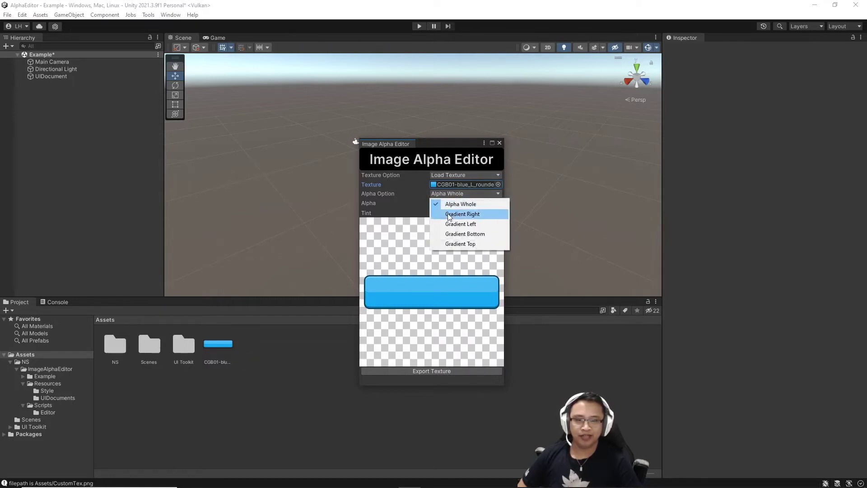
Step: Set Alpha Option to Gradient Right and raise the faded end's alpha key to 136
click(450, 213)
click(454, 204)
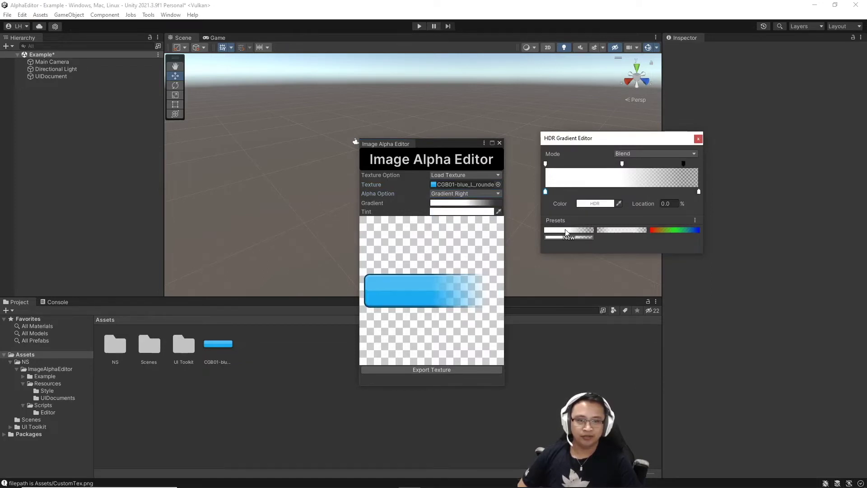
click(546, 164)
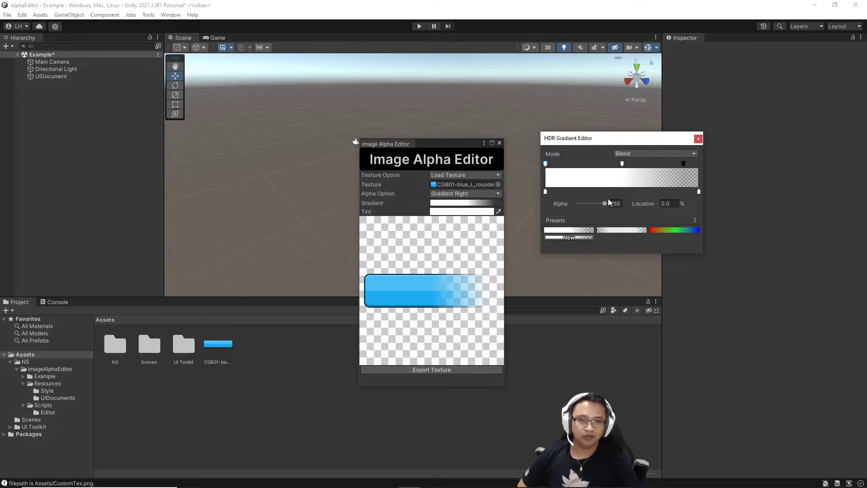
click(622, 165)
click(683, 164)
drag(581, 203, 540, 206)
click(465, 193)
Step: Preview the Gradient Left, Bottom and Top fades, then return to Gradient Right
click(465, 193)
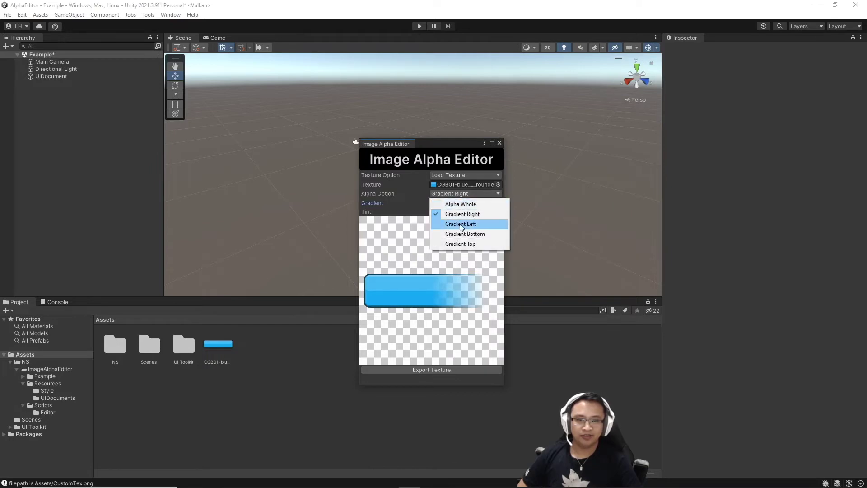
click(459, 223)
click(465, 193)
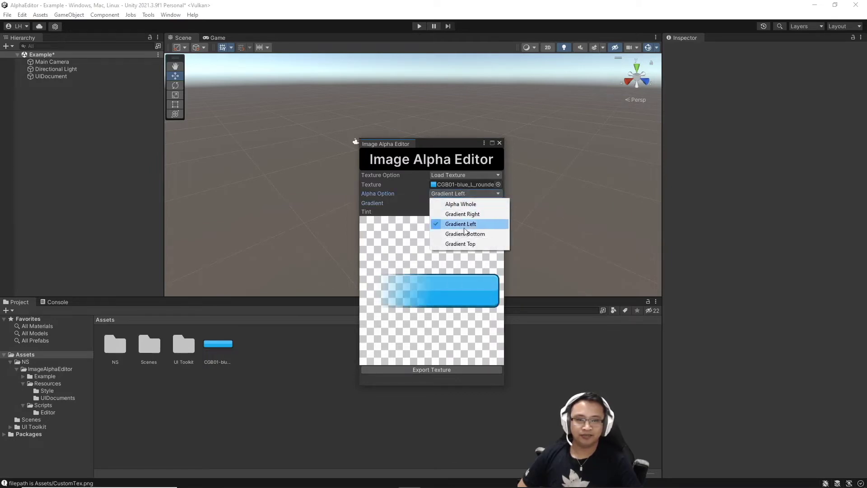
click(464, 234)
click(457, 194)
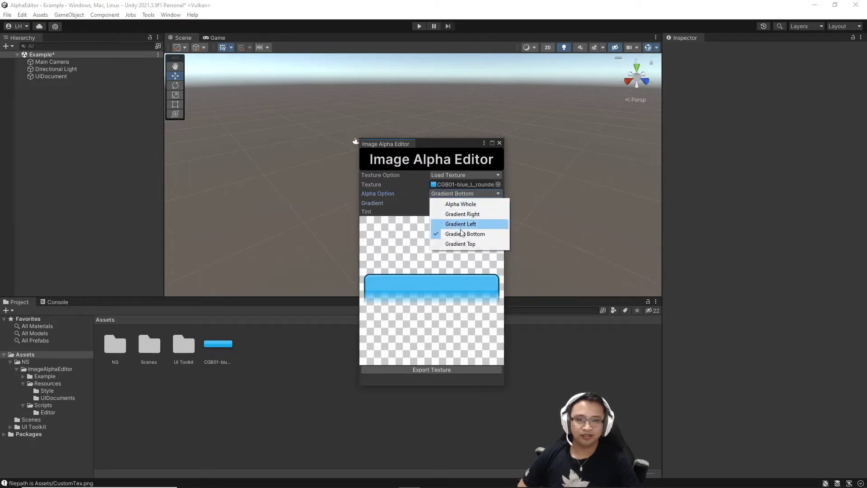
click(457, 245)
click(451, 194)
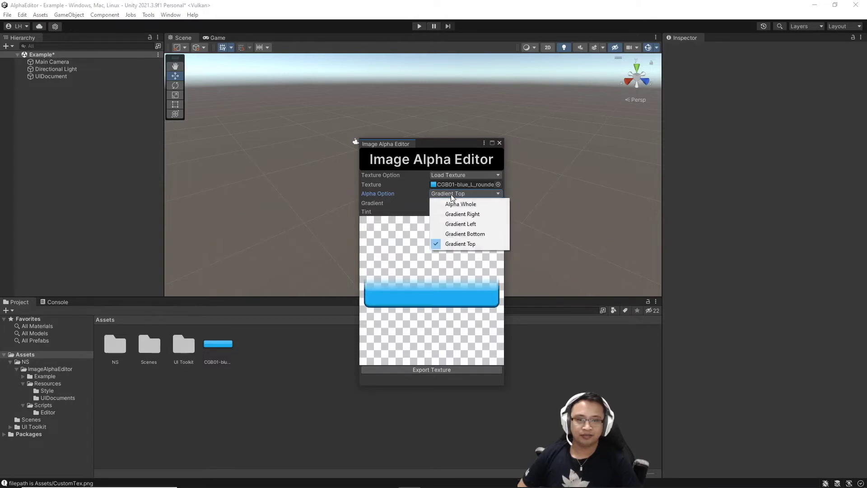
click(456, 213)
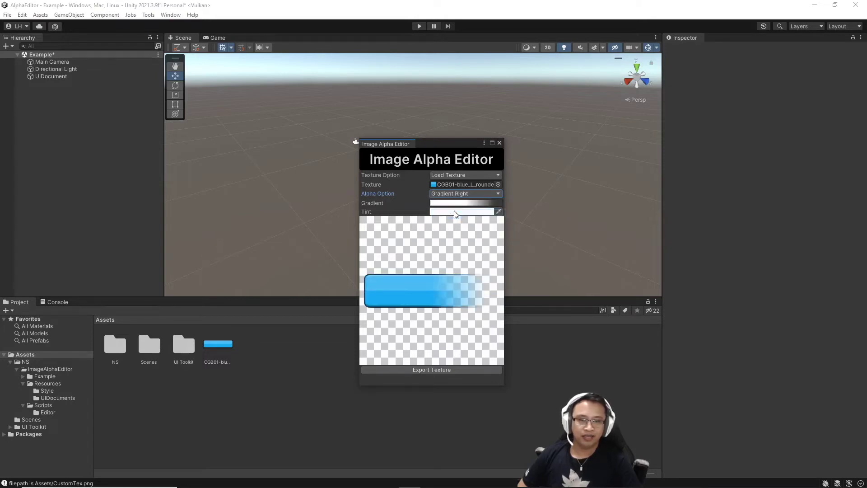
click(457, 204)
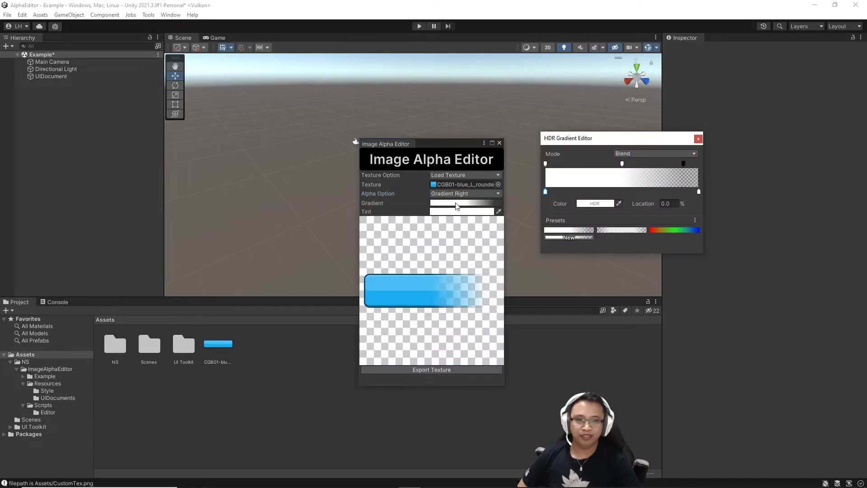
Step: Apply the red-green-blue rainbow gradient preset and set Alpha Option to Gradient Top
click(679, 231)
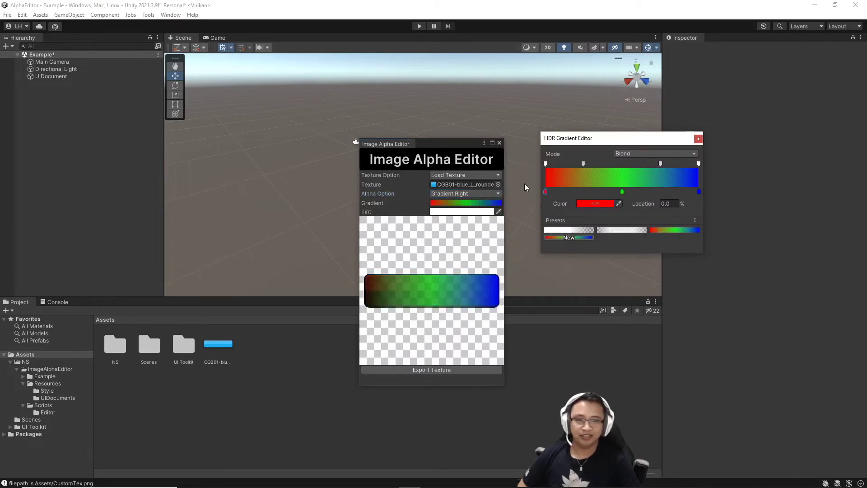
click(461, 193)
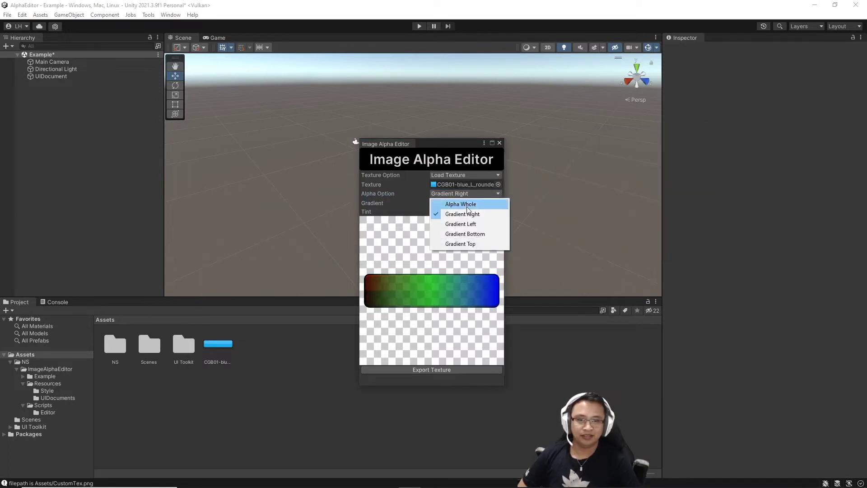
click(471, 234)
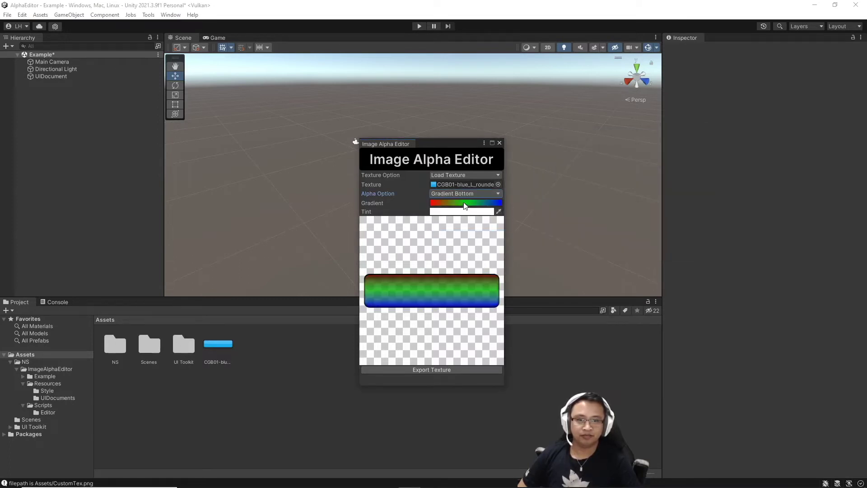
click(465, 193)
click(457, 243)
Step: Try a reddish Tint colour in the colour picker, then close it
click(457, 213)
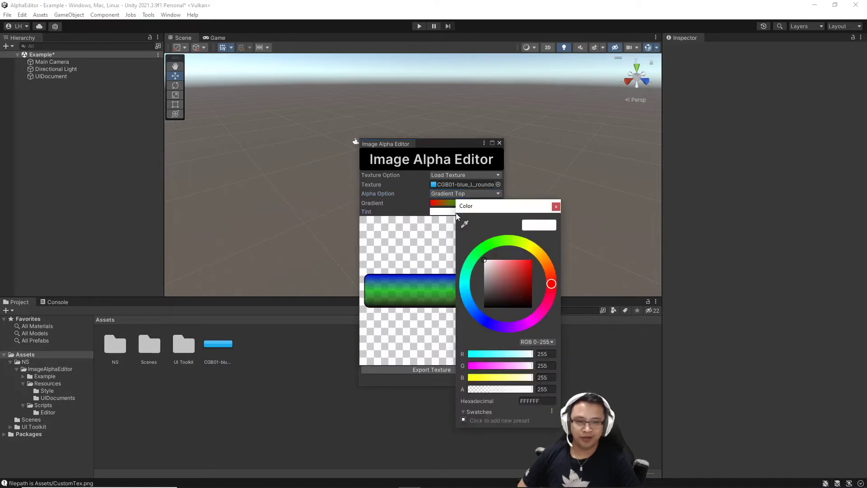
drag(511, 268, 509, 215)
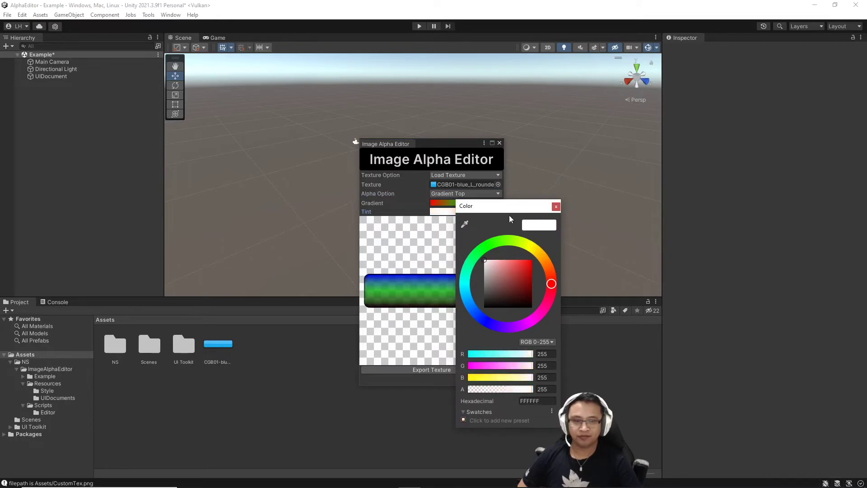
click(556, 206)
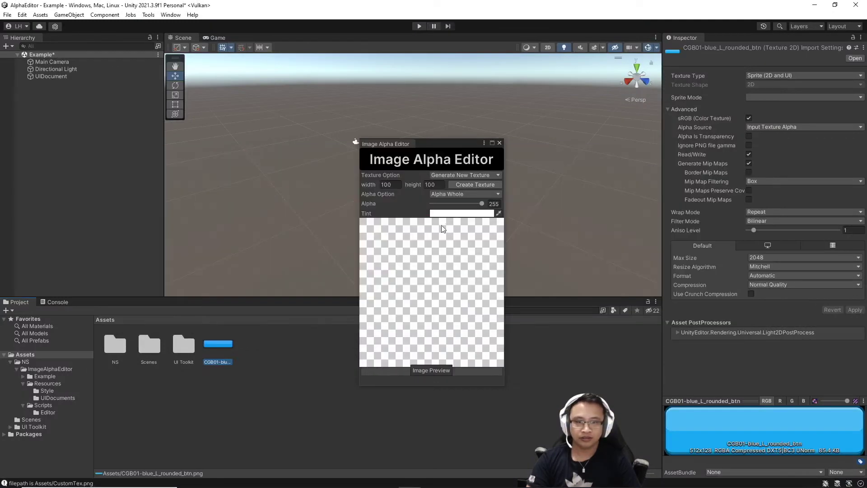
Step: Generate a new blank texture 500 wide and 300 high
click(400, 184)
text(500)
click(427, 185)
text(300)
click(487, 183)
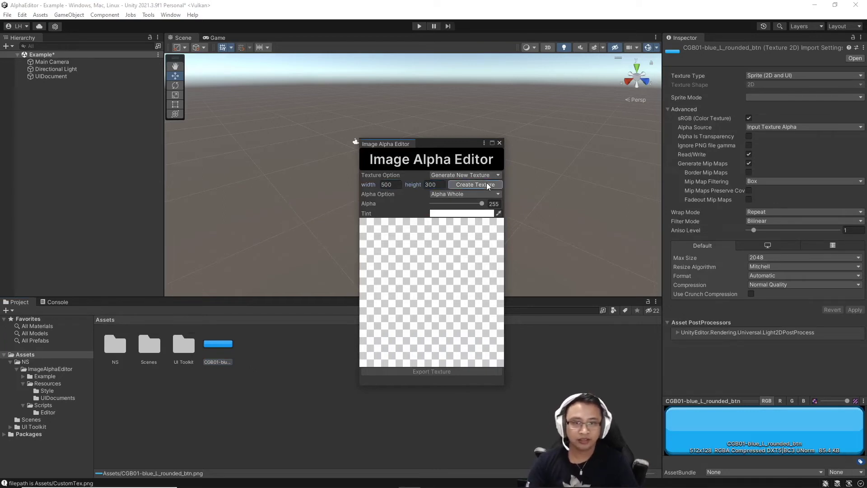
Step: Set the Tint to R, G, B 50 each (dark grey 323232)
click(453, 215)
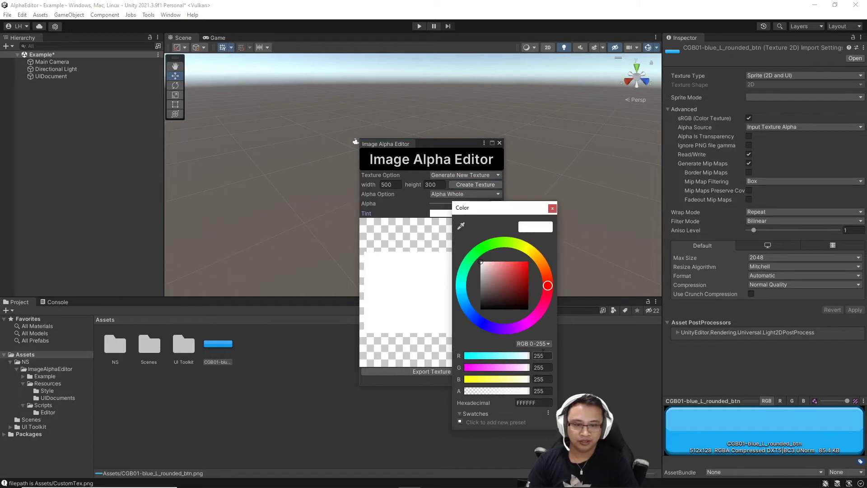
text(50)
key(Tab)
text(50)
key(Tab)
text(50)
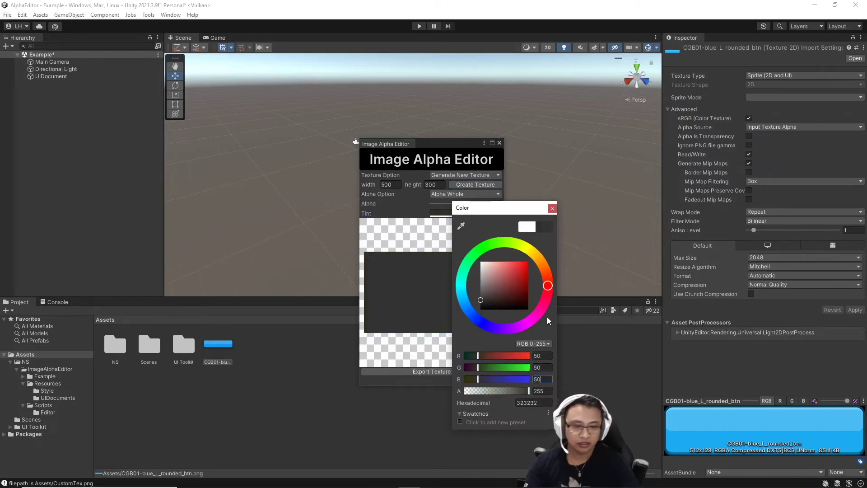
click(553, 208)
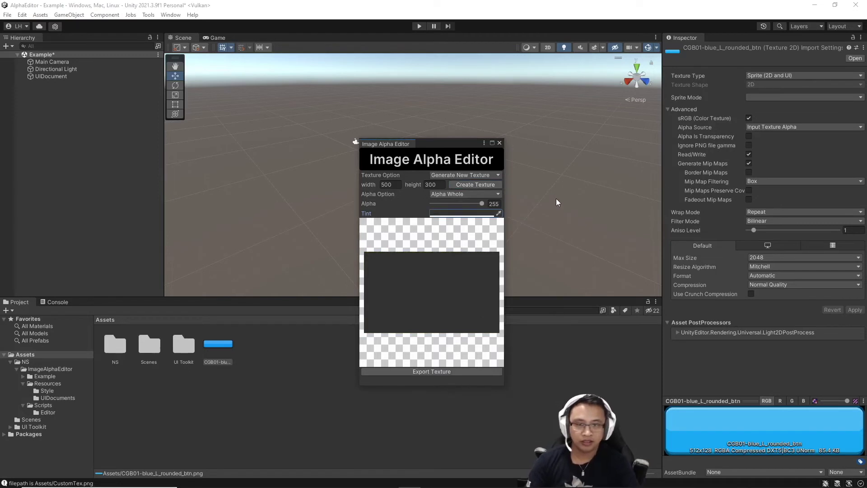
click(459, 193)
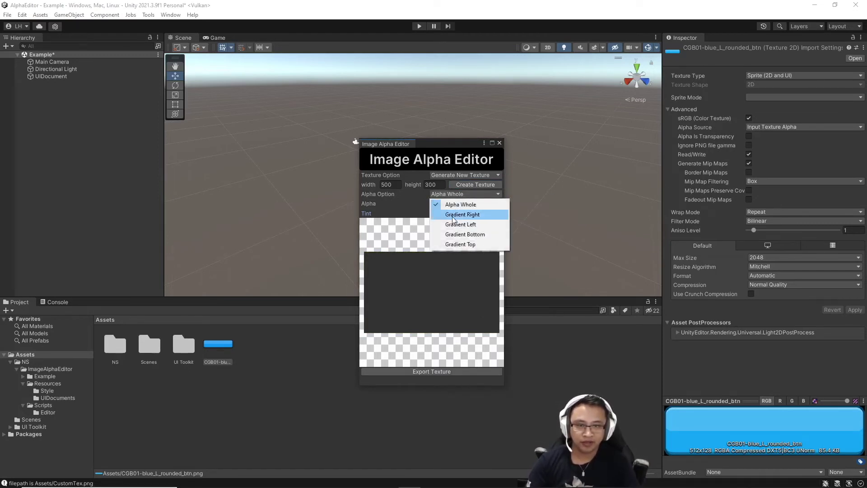
Step: Set Alpha Option to Gradient Right and apply the gradient preset that fades at both ends
click(453, 235)
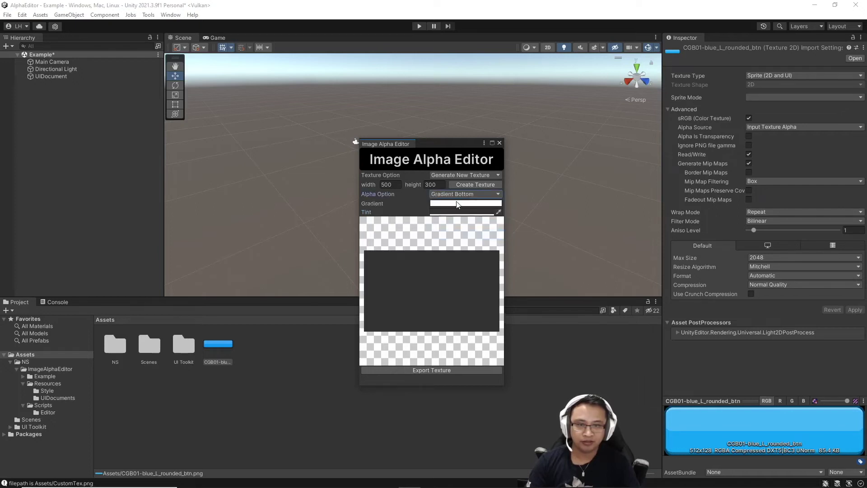
click(459, 194)
click(464, 209)
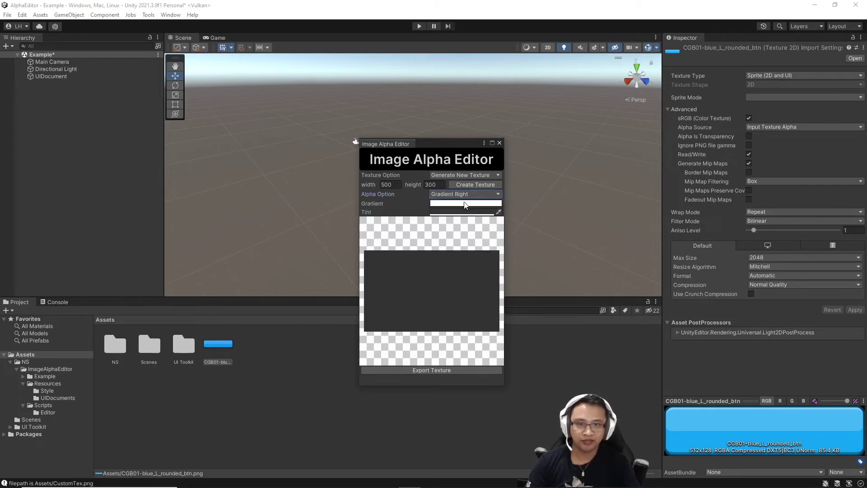
click(465, 204)
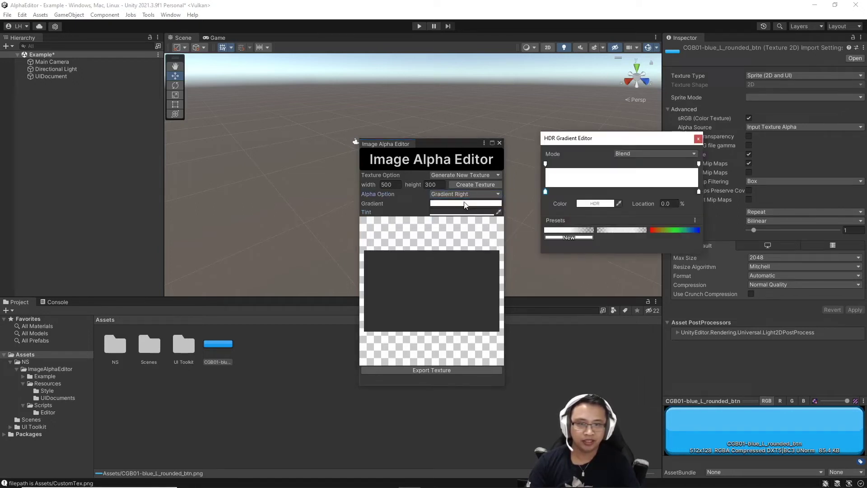
click(619, 231)
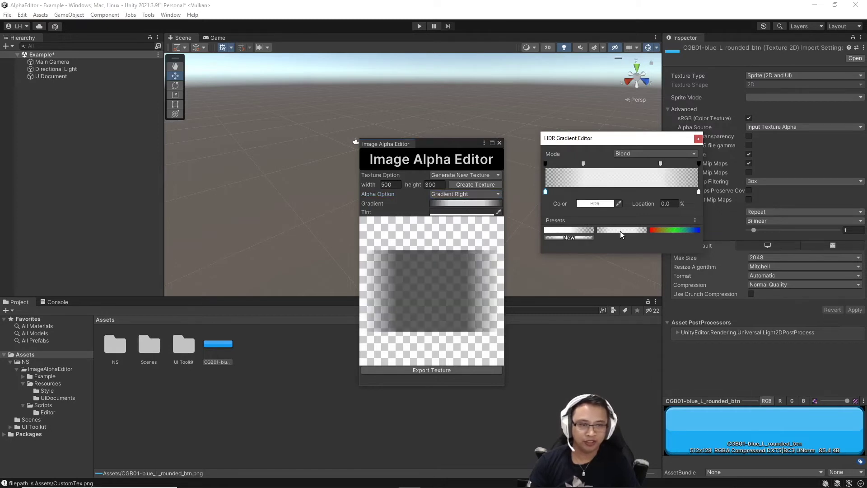
Step: Place the inner alpha keys at 25% and 75%, leaving both ends fully transparent
click(546, 164)
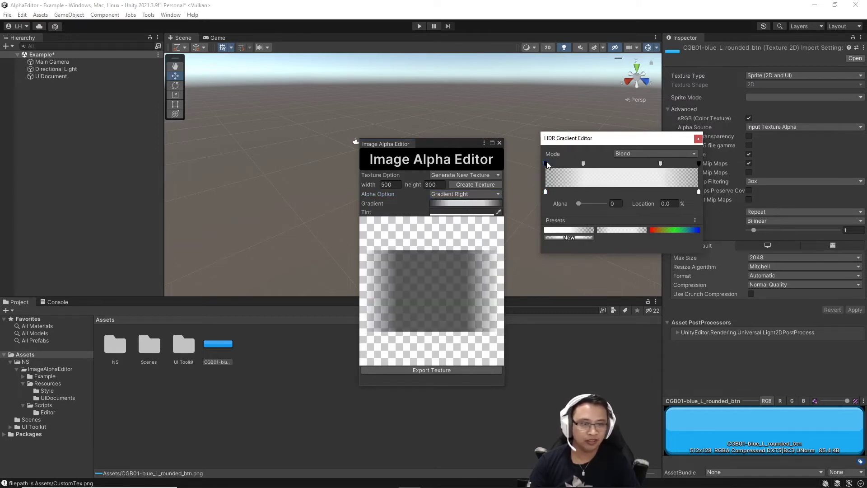
click(584, 164)
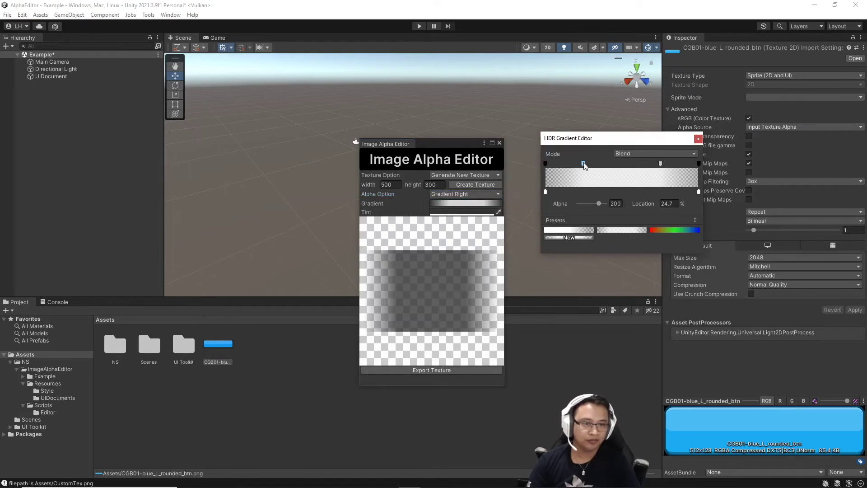
click(668, 206)
text(25)
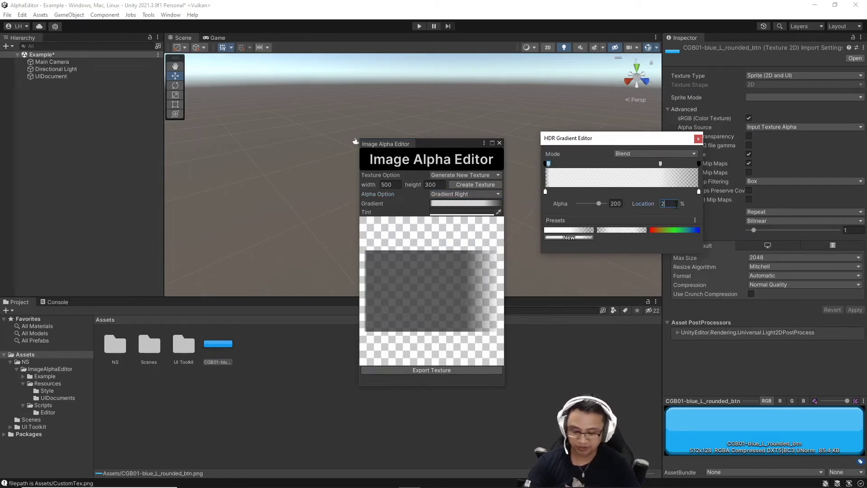
click(661, 165)
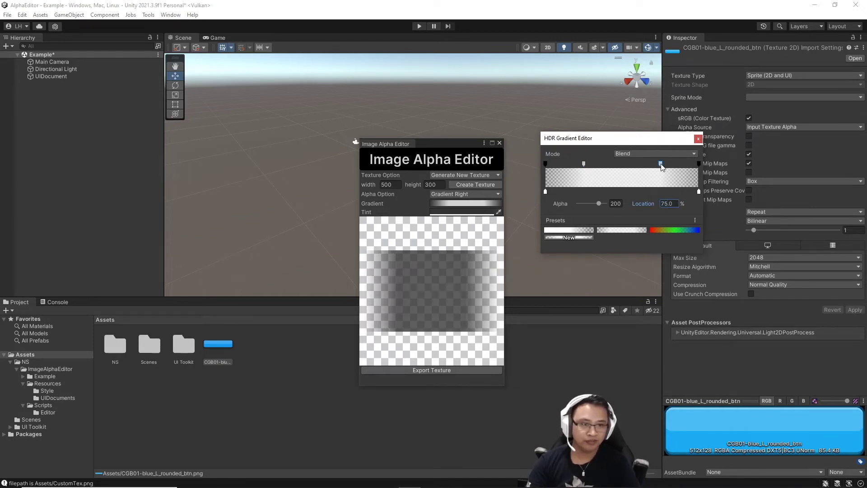
click(698, 164)
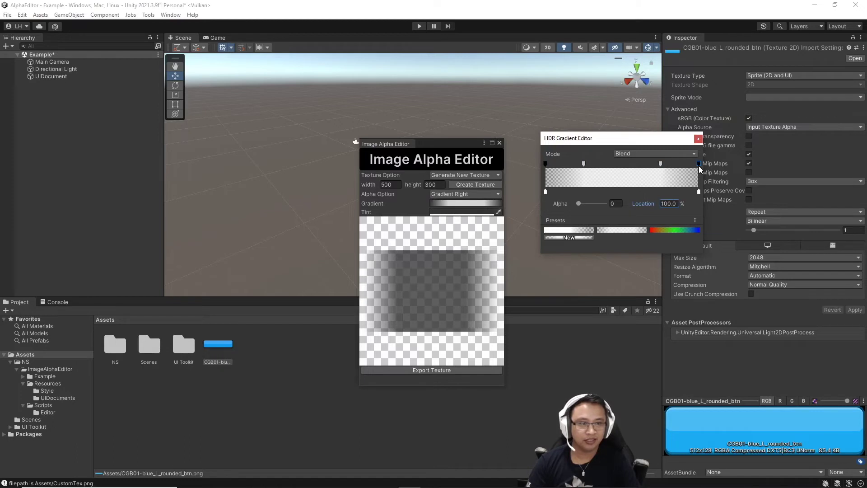
key(Escape)
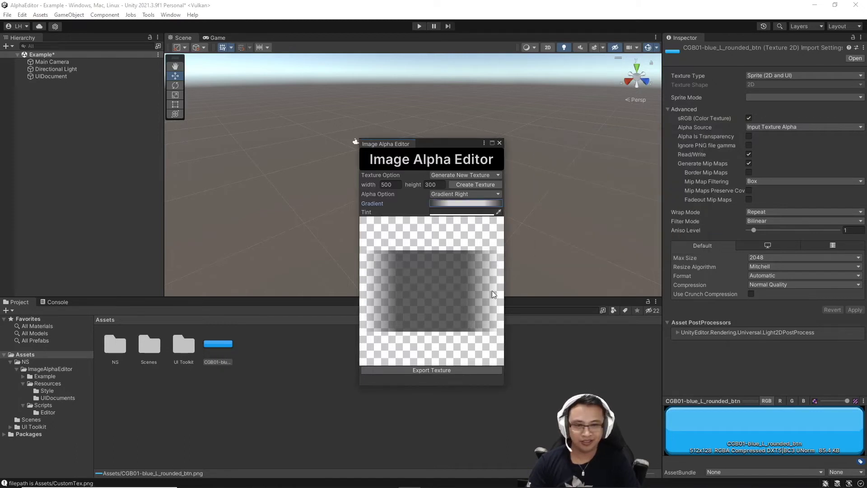
Step: Export the texture as Assets/CustomTex.png and enable Read/Write on it
click(423, 374)
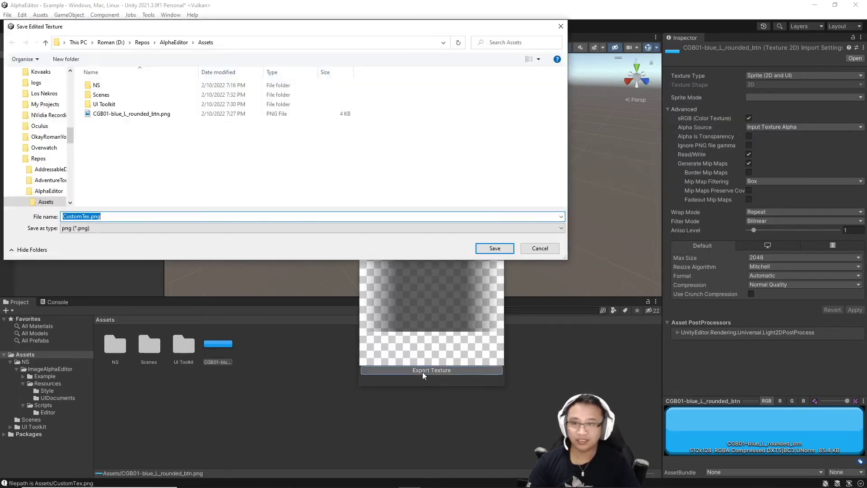
click(495, 249)
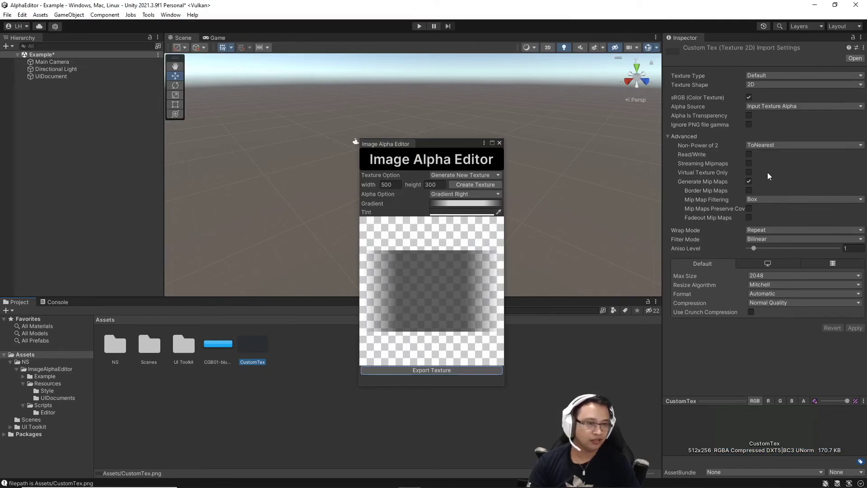
click(749, 154)
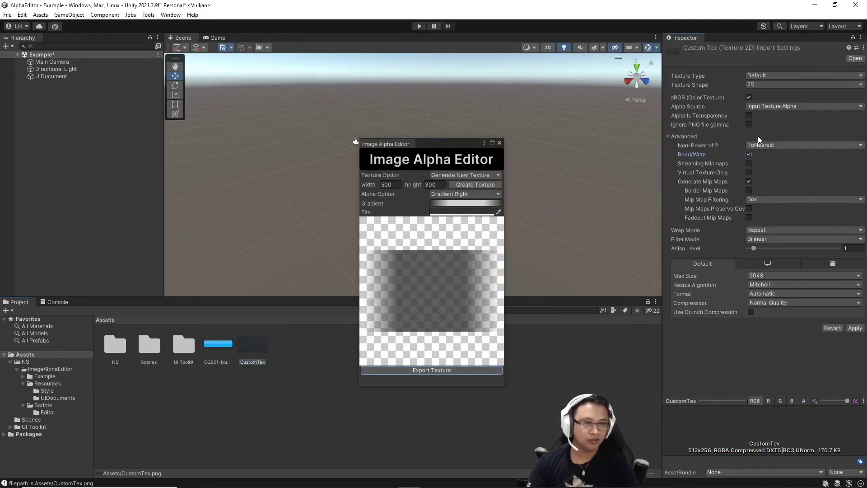
Step: Set CustomTex's Texture Type to Sprite (2D and UI) and apply the import settings
click(796, 74)
click(785, 116)
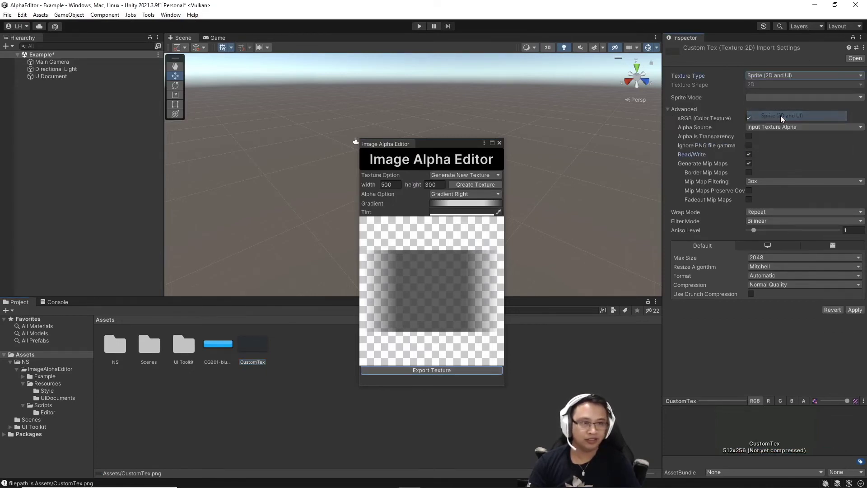
click(855, 309)
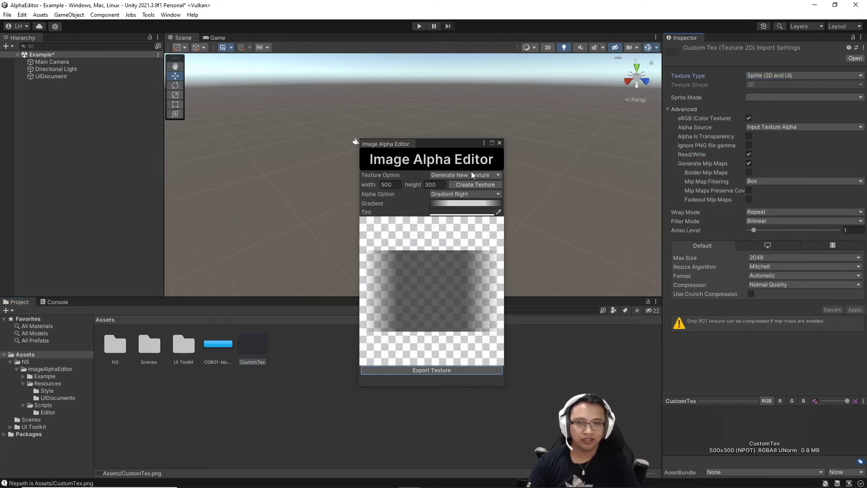
Step: Switch to Load Texture and load CustomTex via the object picker search
click(471, 175)
click(454, 193)
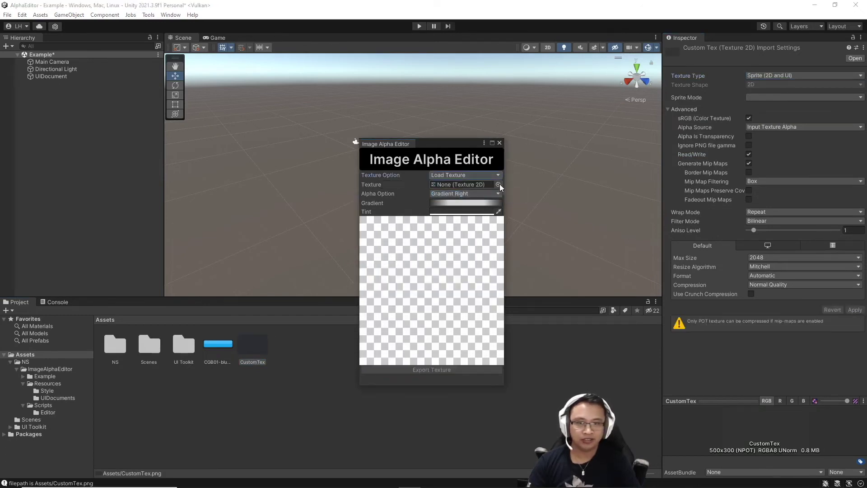
click(498, 185)
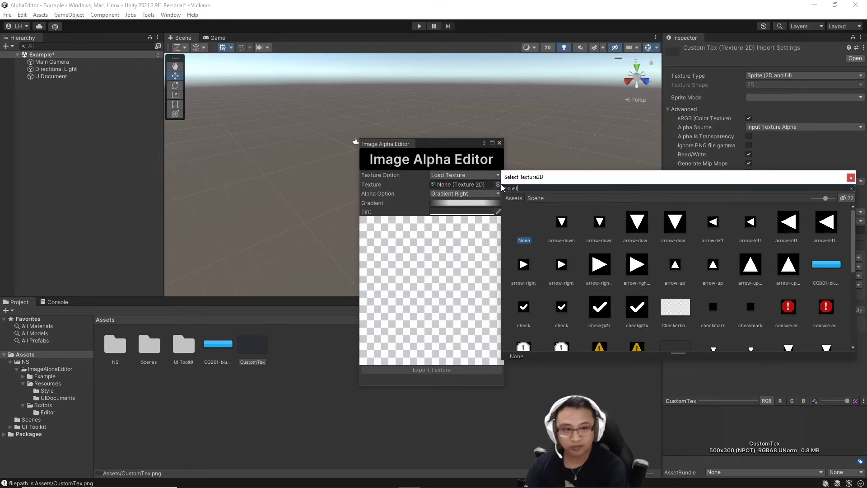
text(custom)
click(554, 225)
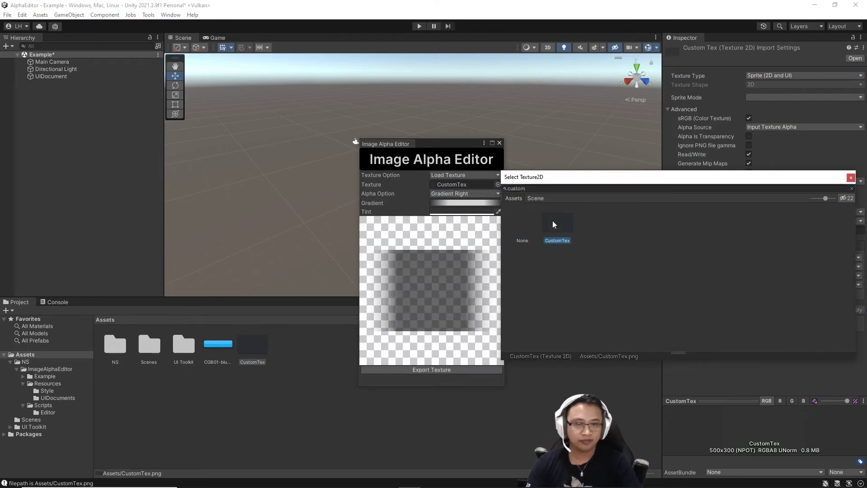
click(851, 177)
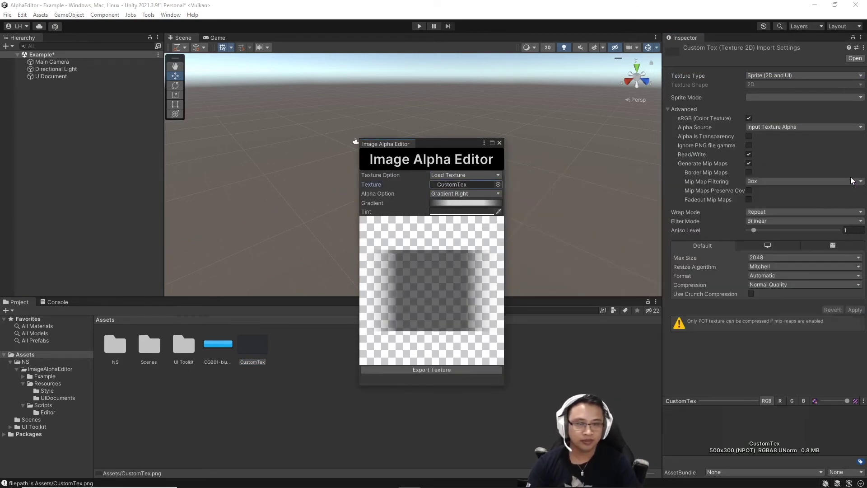
Step: Apply the first gradient preset and set Alpha Option to Gradient Bottom
click(446, 203)
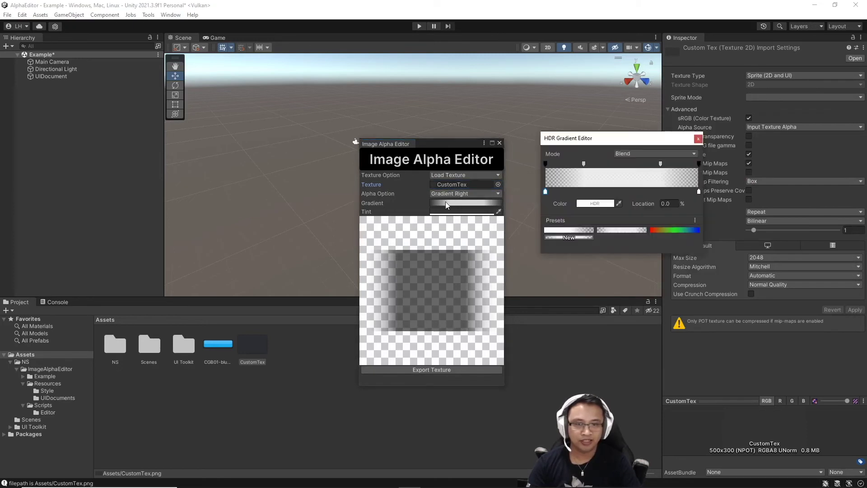
click(562, 230)
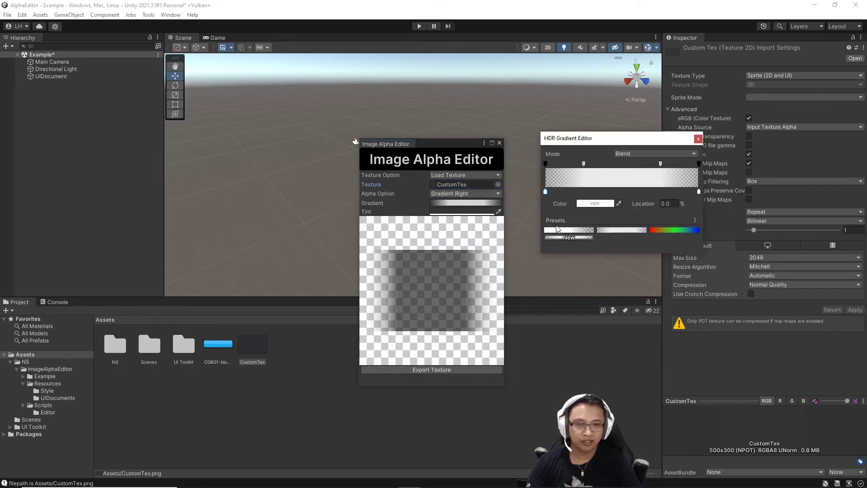
click(468, 191)
click(466, 234)
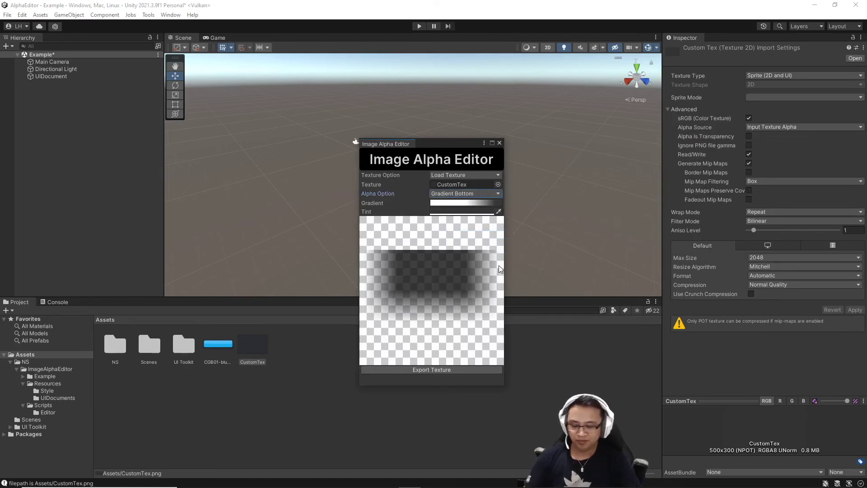
key(alt+Tab)
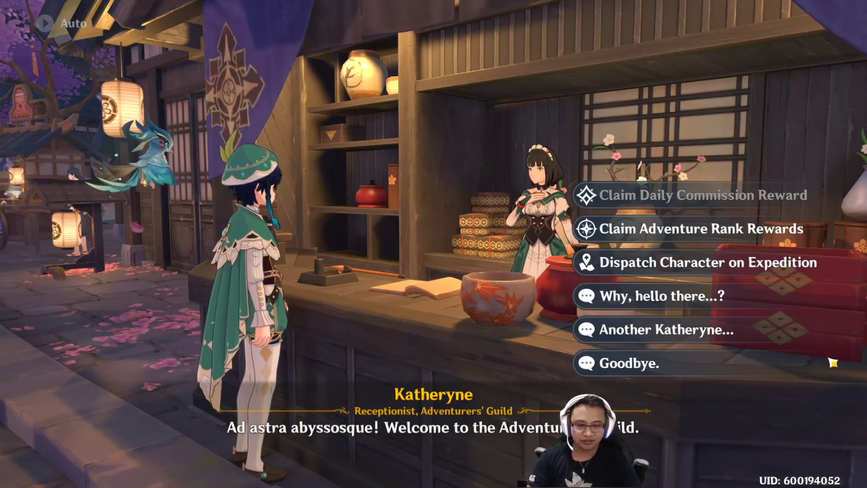
key(alt+Tab)
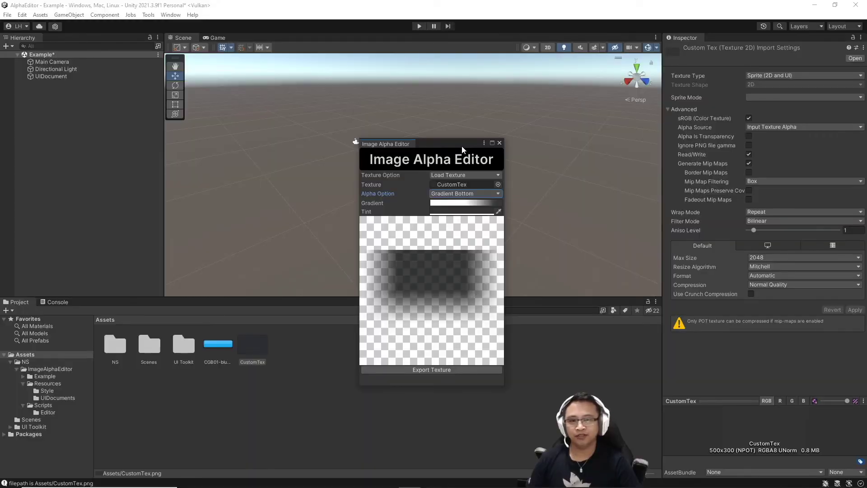
Step: Switch to Generate New Texture and set Alpha Option to Alpha Whole
click(494, 175)
click(487, 185)
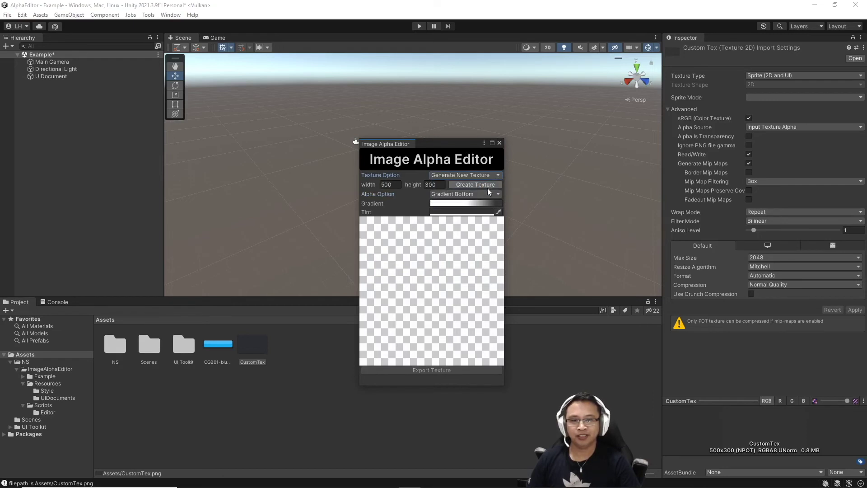
click(457, 195)
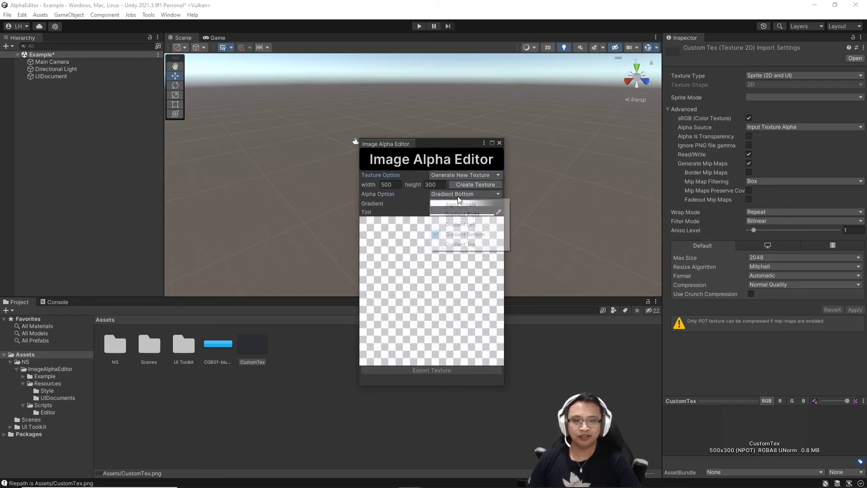
click(457, 203)
Step: Set the Tint to green 6BE339
click(462, 213)
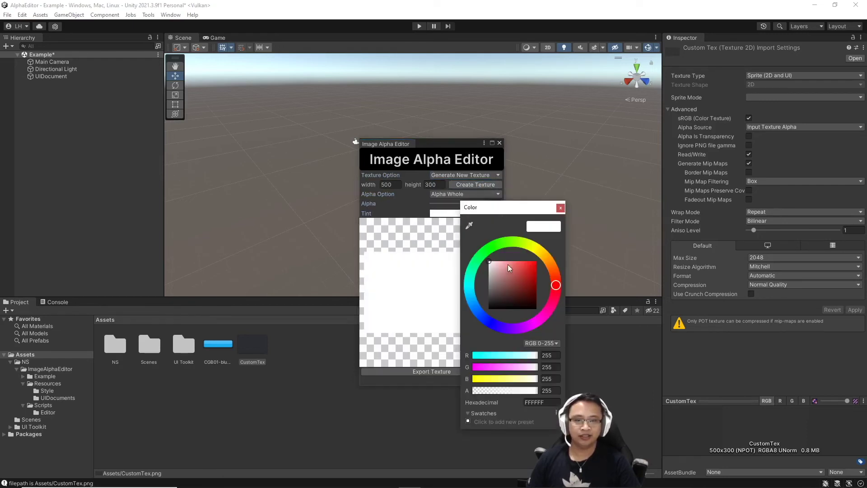
click(505, 244)
click(525, 267)
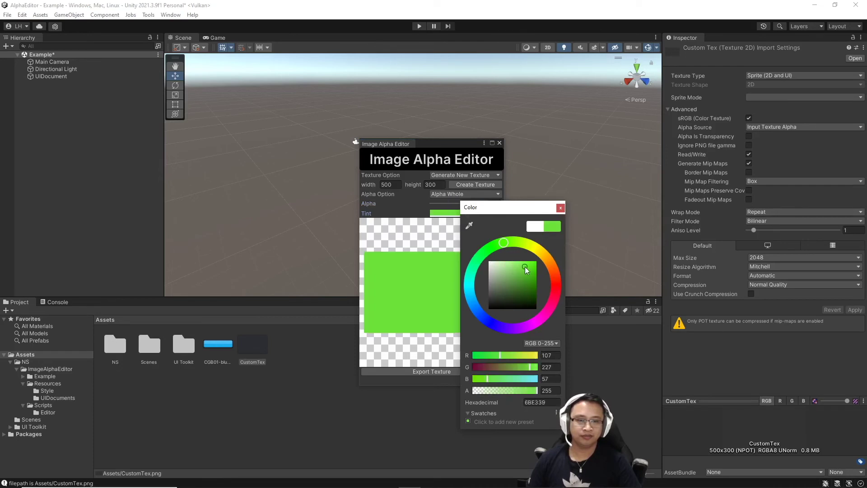
click(561, 209)
Step: Lower the Alpha slider, return it to 255, and close the Image Alpha Editor
drag(483, 205, 464, 206)
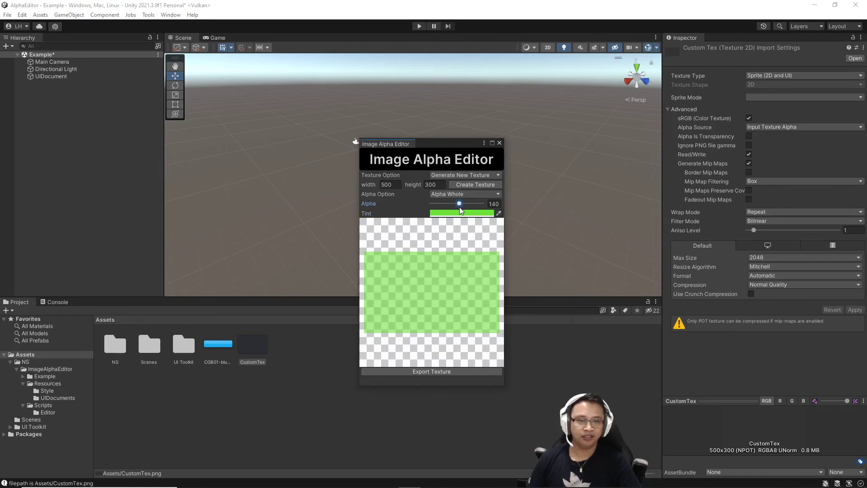
drag(459, 207, 491, 208)
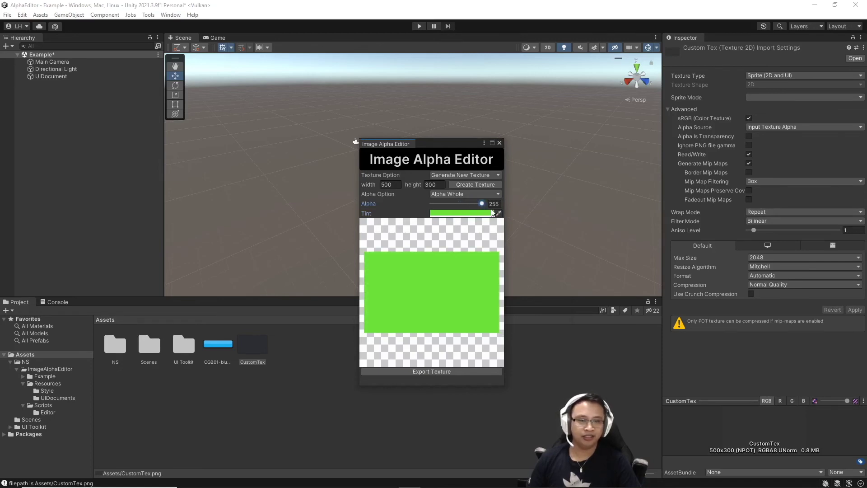
click(500, 143)
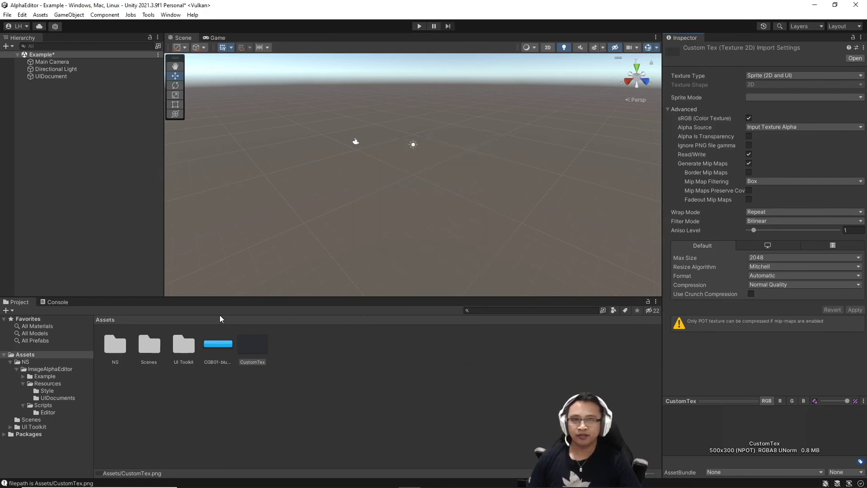
Step: Inspect the editor window script in Editor and the AlphaEdit compute shader in Scripts
click(47, 412)
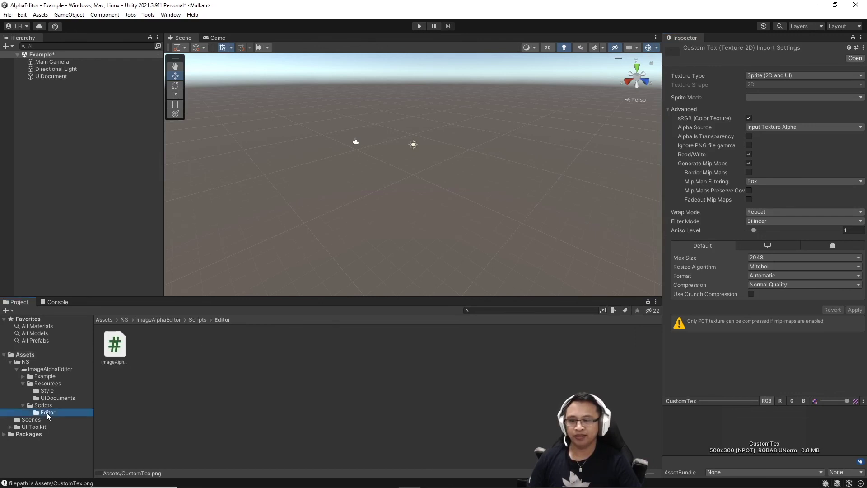
click(124, 349)
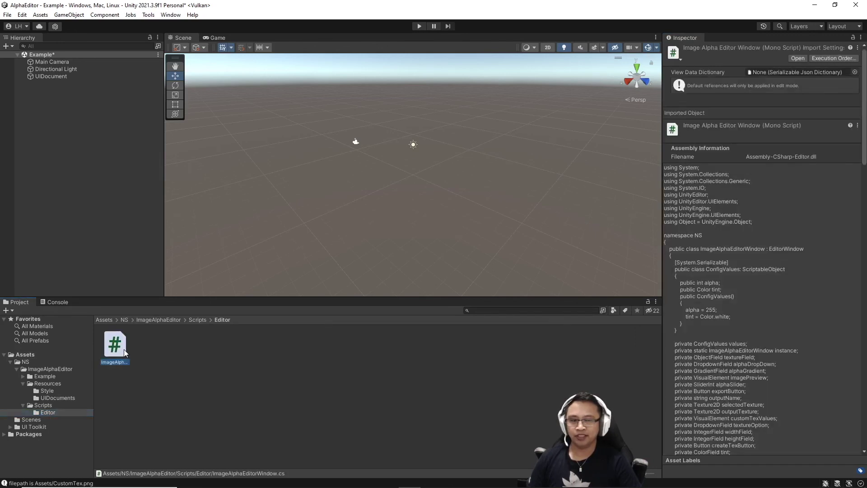
click(50, 406)
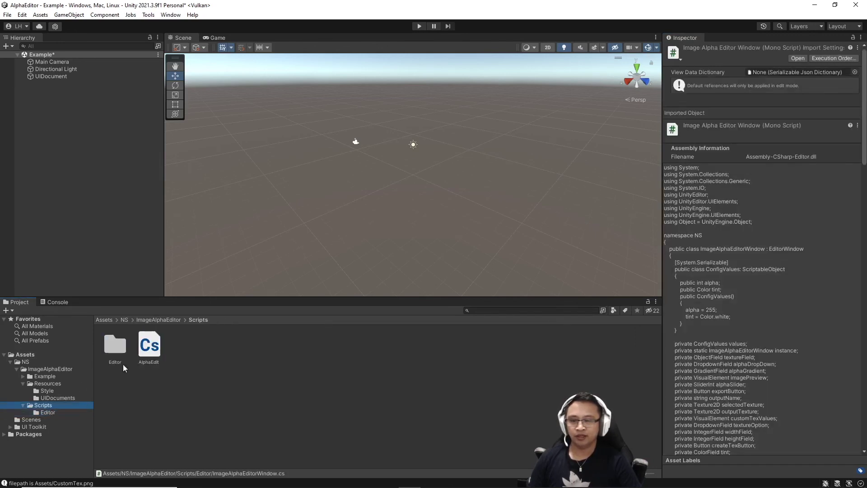
click(160, 345)
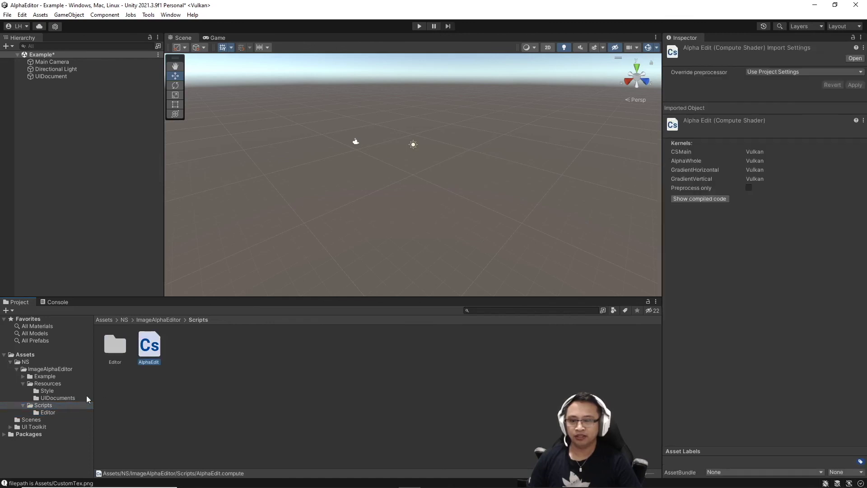
Step: Browse UIDocuments, inspect the AlphaEditorStyle style sheet, and check the Resources transparency texture
click(67, 399)
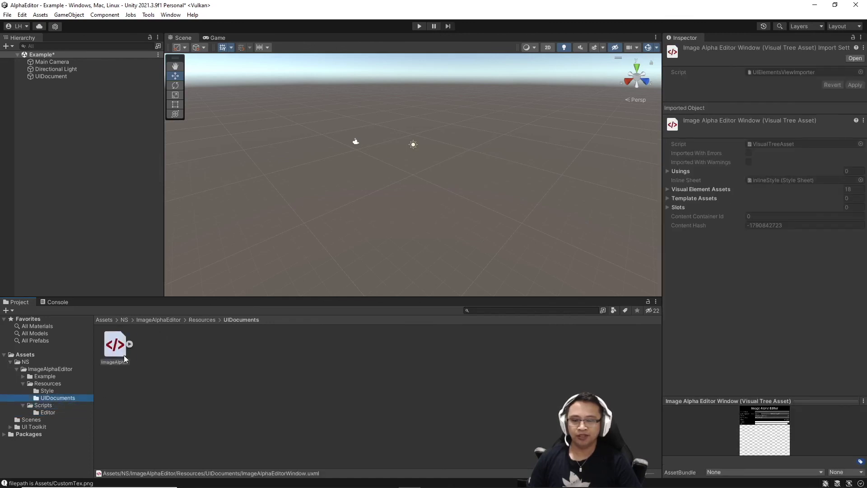
click(47, 391)
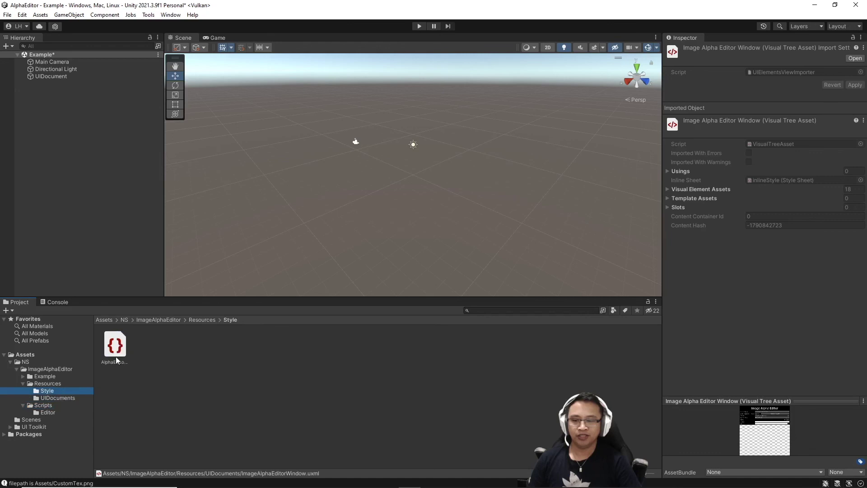
click(116, 357)
click(48, 383)
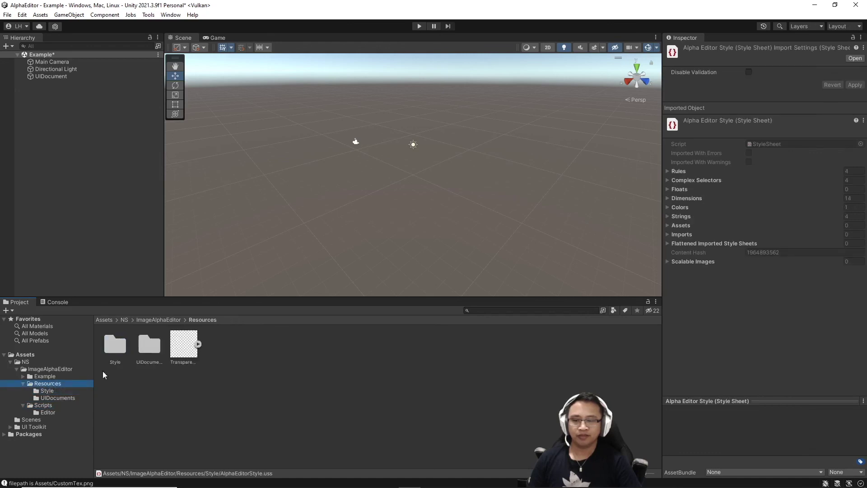
click(195, 342)
click(195, 342)
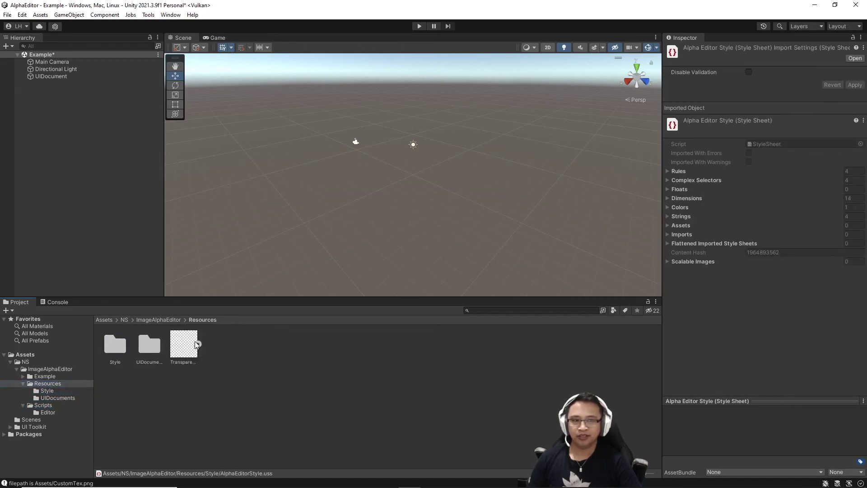